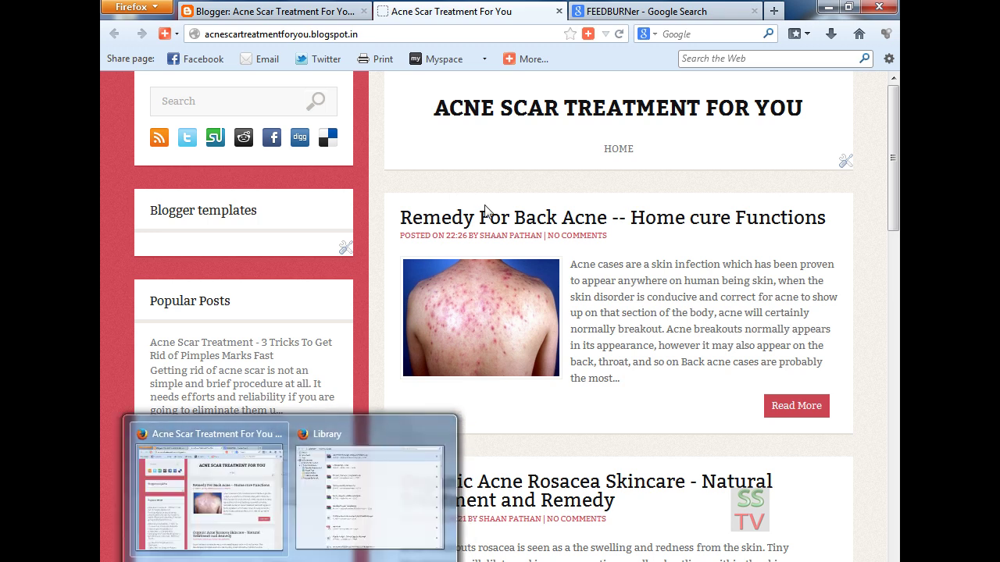
Bring the Google search results for FEEDBURNER to the front in Firefox
{"action": "left_click", "coordinate": [670, 10]}
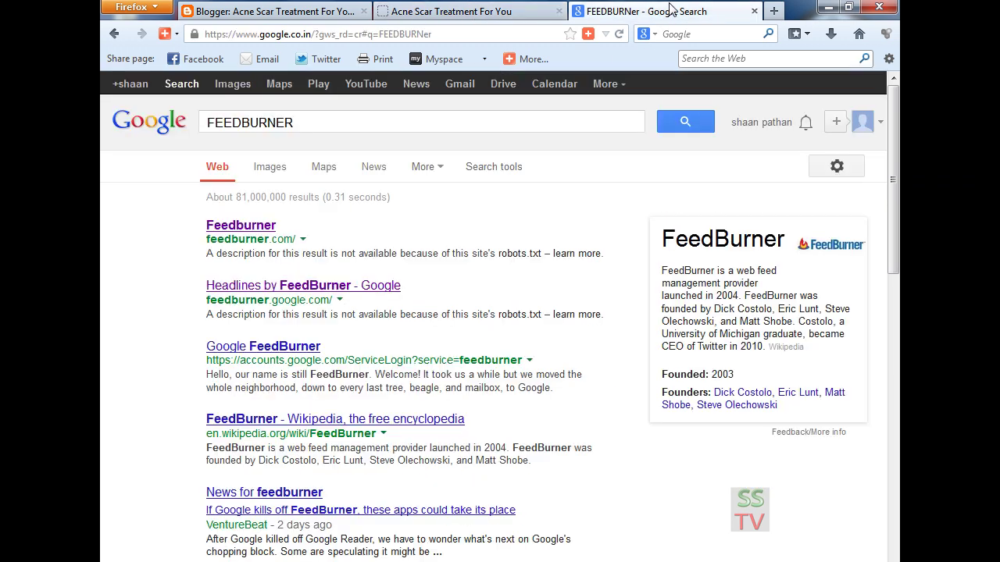
Follow the Feedburner search result to the signed-in FeedBurner My Feeds page
{"action": "left_click", "coordinate": [232, 227]}
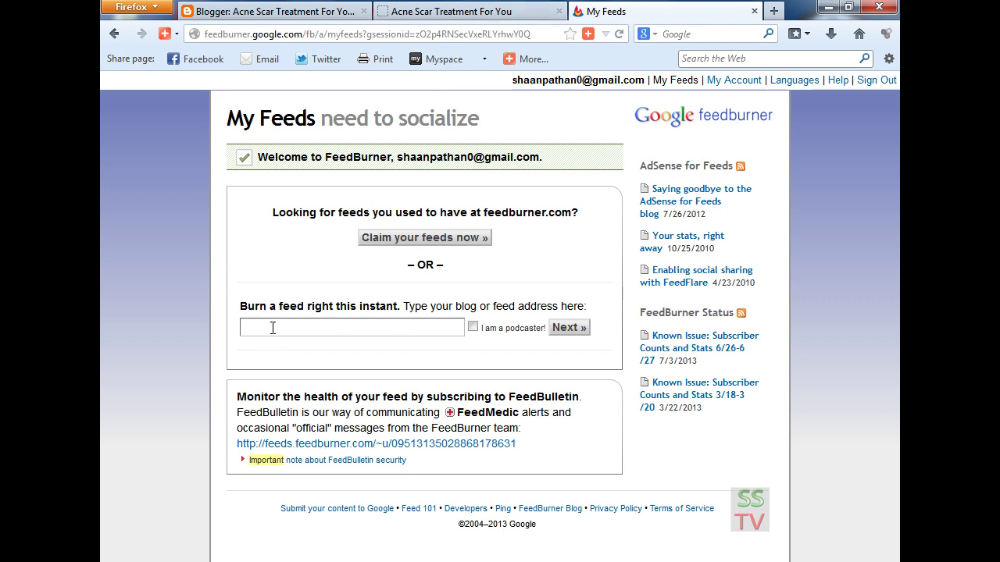
Copy the blog's web address from the blog tab's address bar
{"action": "left_click", "coordinate": [460, 11]}
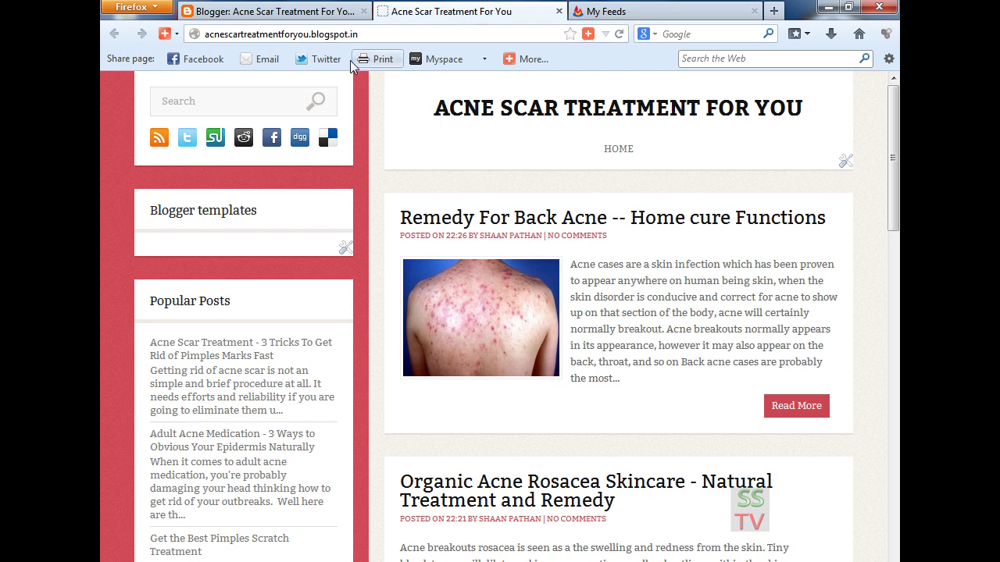
{"action": "left_click", "coordinate": [335, 35]}
{"action": "right_click", "coordinate": [334, 34]}
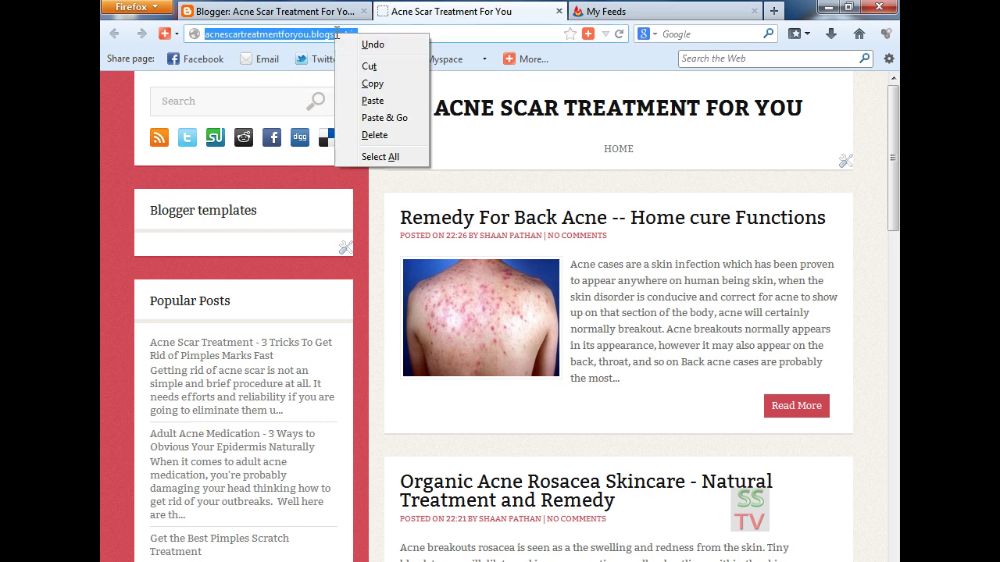
{"action": "left_click", "coordinate": [382, 80]}
Paste the address into the burn-a-feed field, correct the ending to .com, and submit it
{"action": "left_click", "coordinate": [640, 11]}
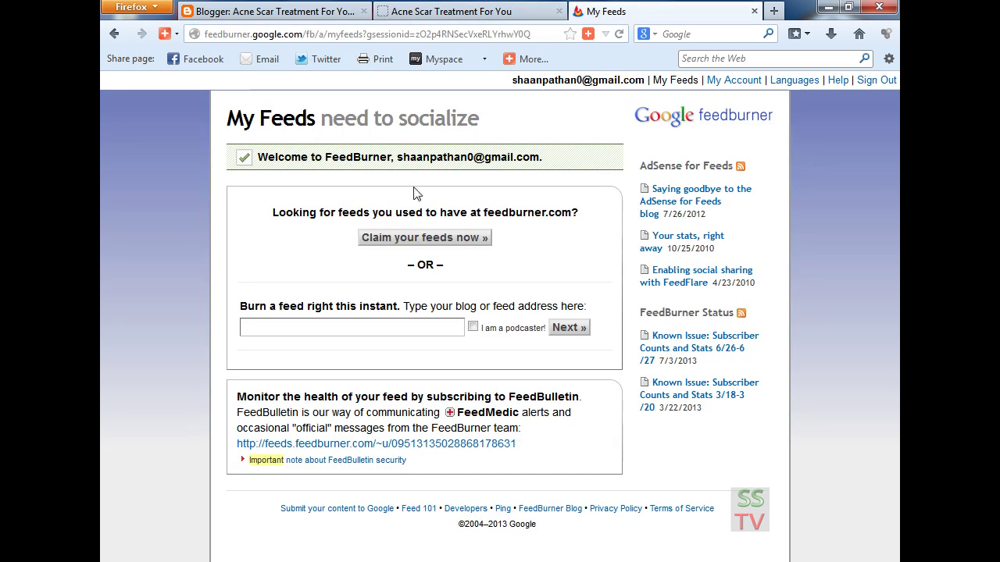
{"action": "left_click", "coordinate": [304, 329]}
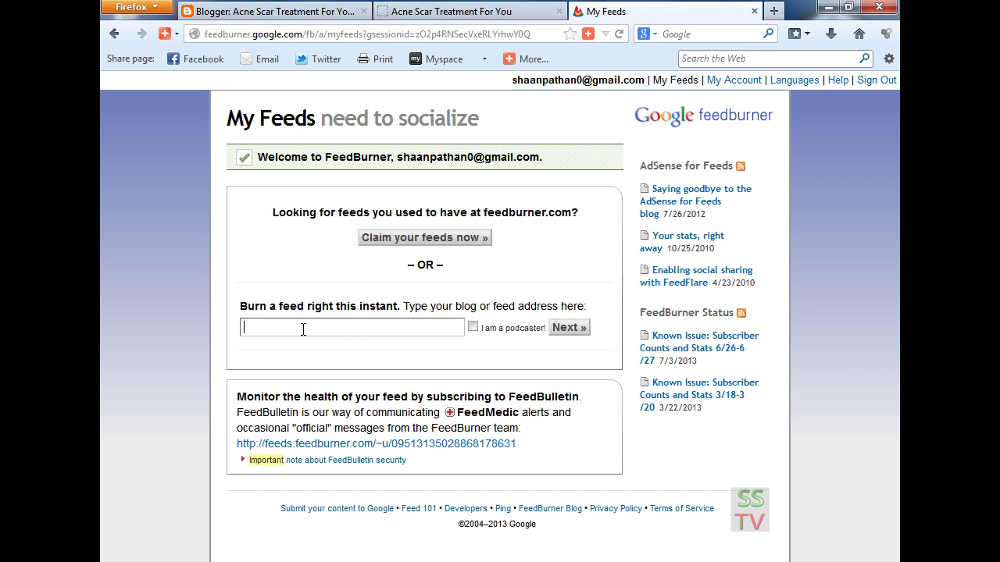
{"action": "key", "text": "ctrl+v"}
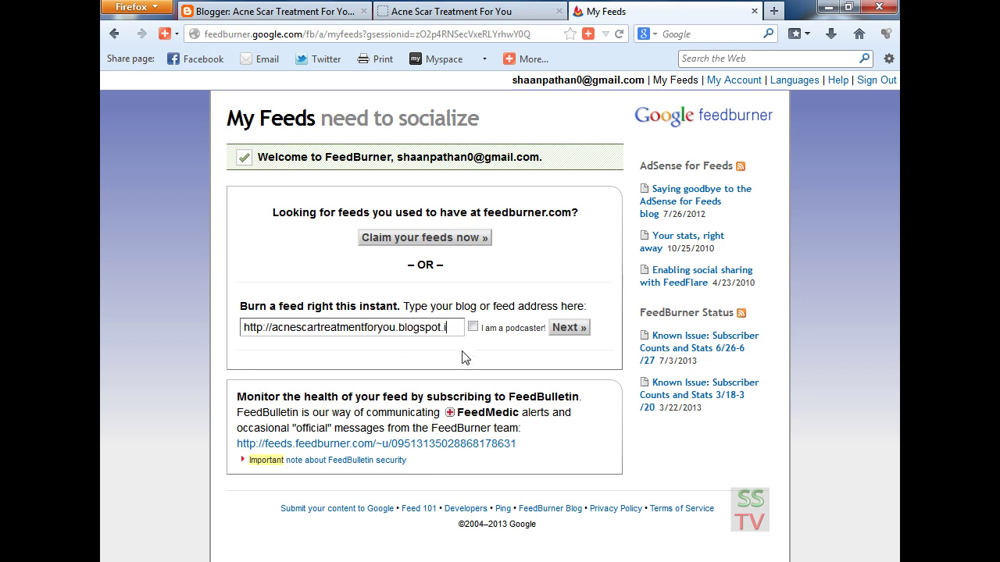
{"action": "type", "text": "COM"}
{"action": "key", "text": "BackSpace"}
{"action": "type", "text": "m"}
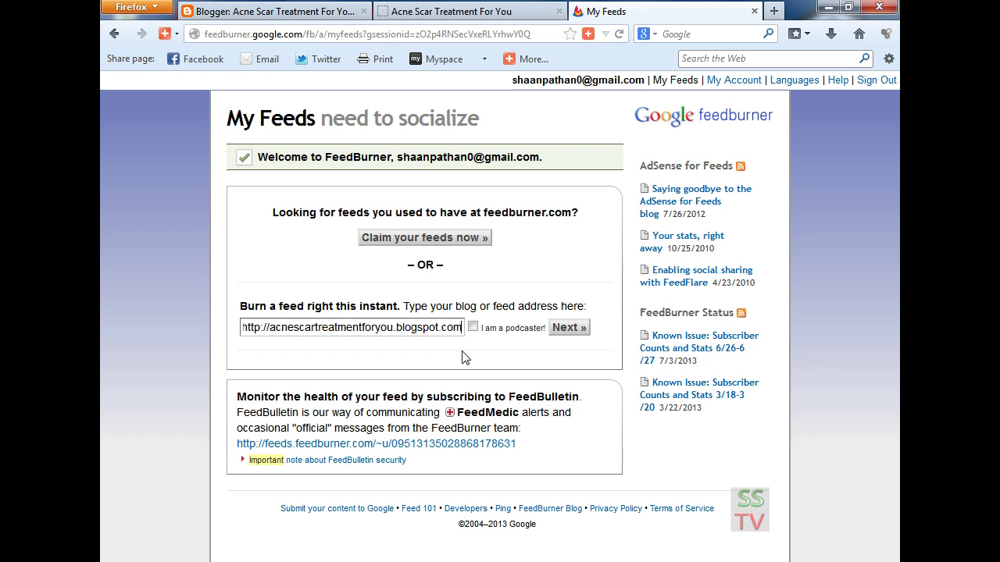
{"action": "left_click", "coordinate": [570, 329]}
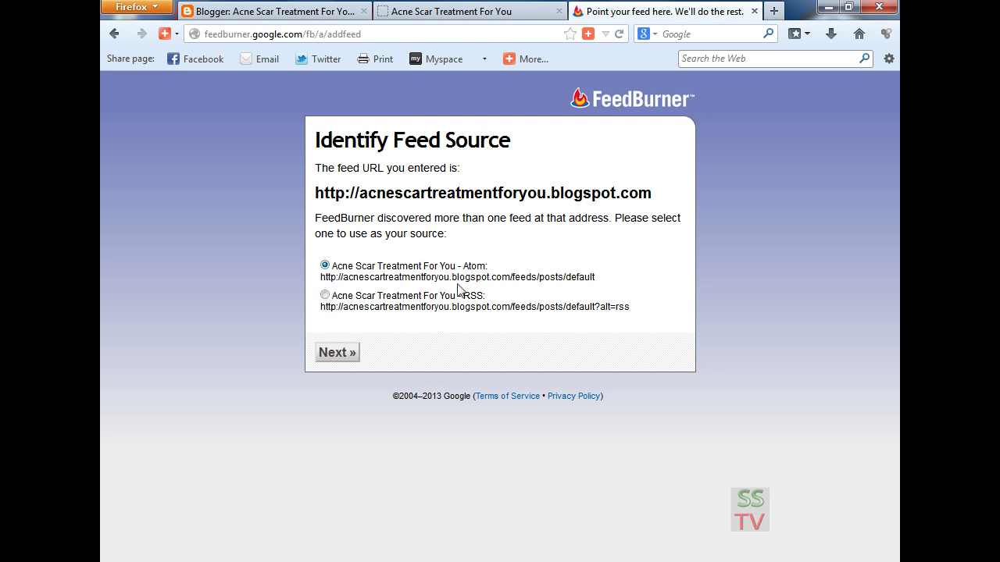
Choose the RSS feed as the source and accept the feed title and address
{"action": "left_click", "coordinate": [325, 295]}
{"action": "left_click", "coordinate": [341, 356]}
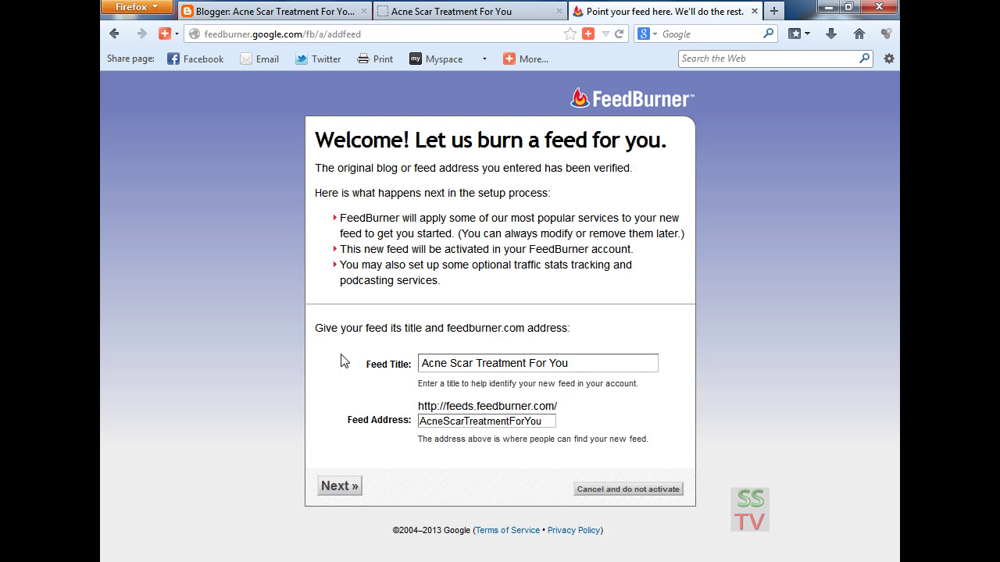
{"action": "left_click", "coordinate": [344, 487]}
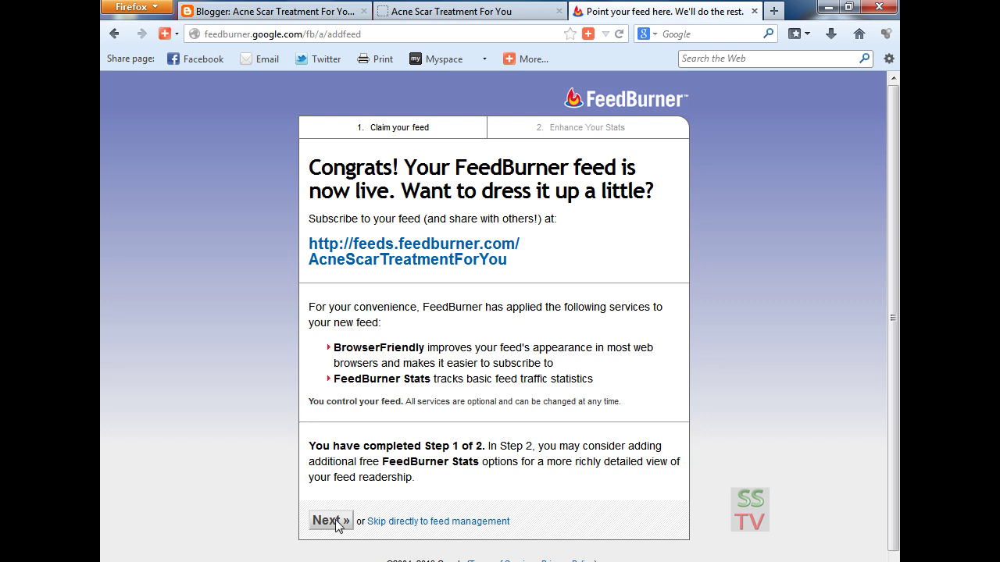
Enable Clickthroughs stats tracking and finish the feed setup
{"action": "left_click", "coordinate": [331, 521]}
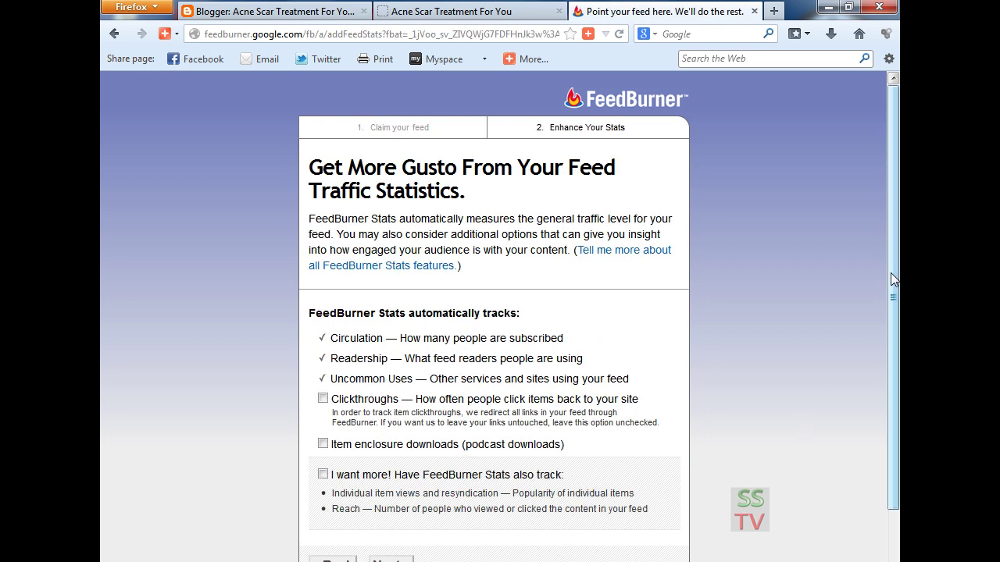
{"action": "scroll", "coordinate": [890, 273], "scroll_direction": "down", "scroll_amount": 3}
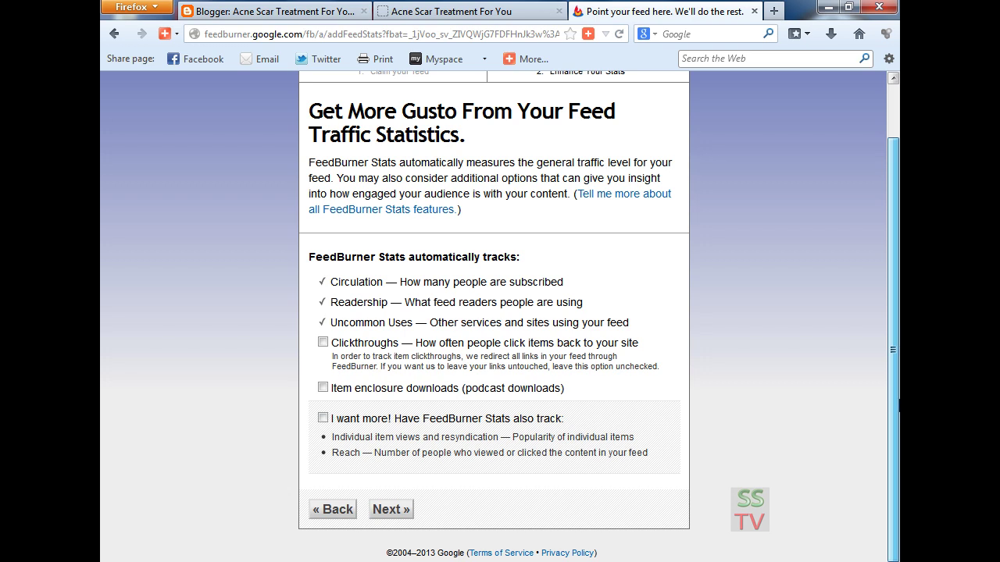
{"action": "left_click", "coordinate": [323, 344]}
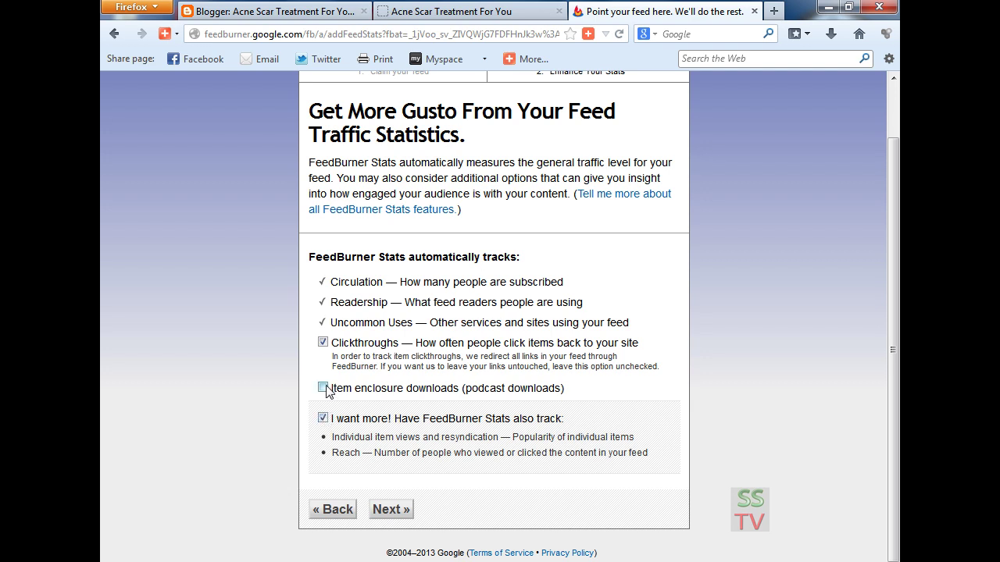
{"action": "left_click", "coordinate": [391, 511]}
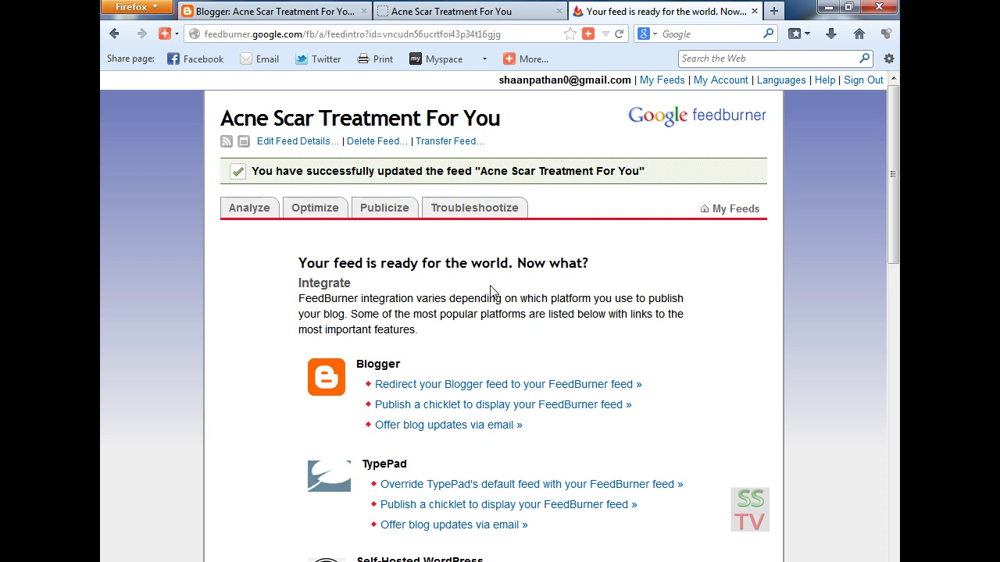
{"action": "left_click", "coordinate": [227, 145]}
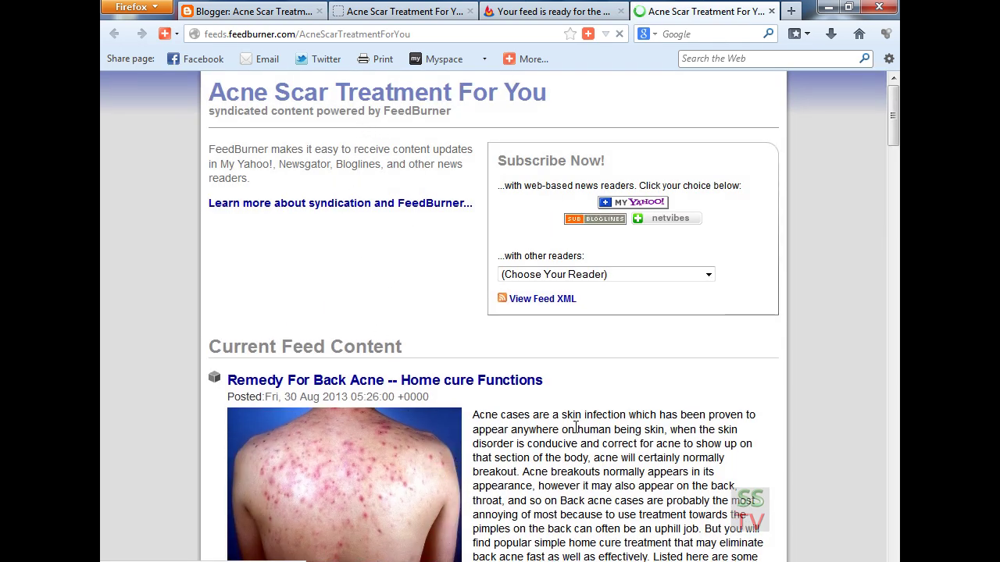
{"action": "scroll", "coordinate": [576, 430], "scroll_direction": "down", "scroll_amount": 10}
{"action": "scroll", "coordinate": [577, 434], "scroll_direction": "down", "scroll_amount": 15}
{"action": "scroll", "coordinate": [577, 430], "scroll_direction": "down", "scroll_amount": 15}
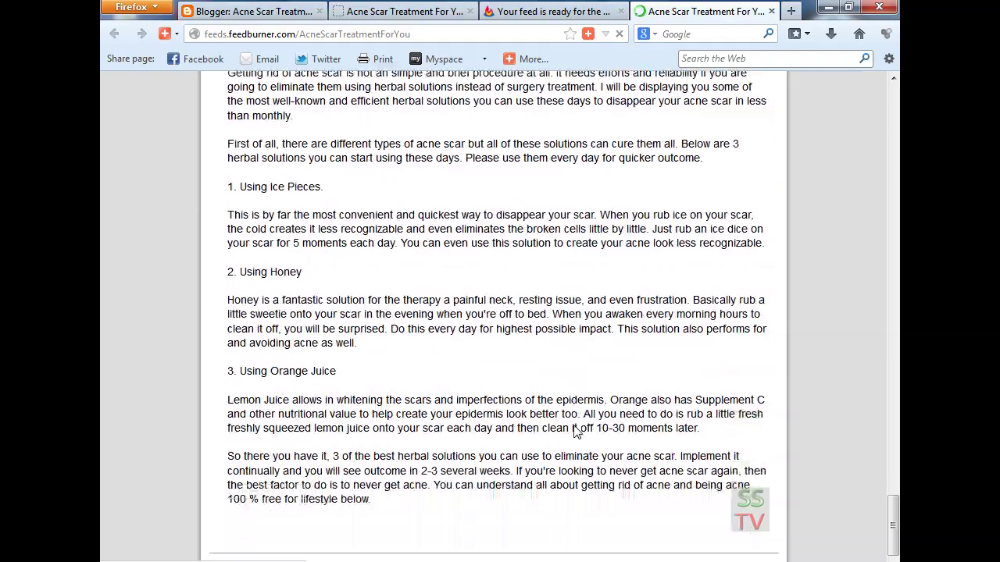
{"action": "scroll", "coordinate": [577, 431], "scroll_direction": "up", "scroll_amount": 15}
{"action": "scroll", "coordinate": [570, 404], "scroll_direction": "up", "scroll_amount": 20}
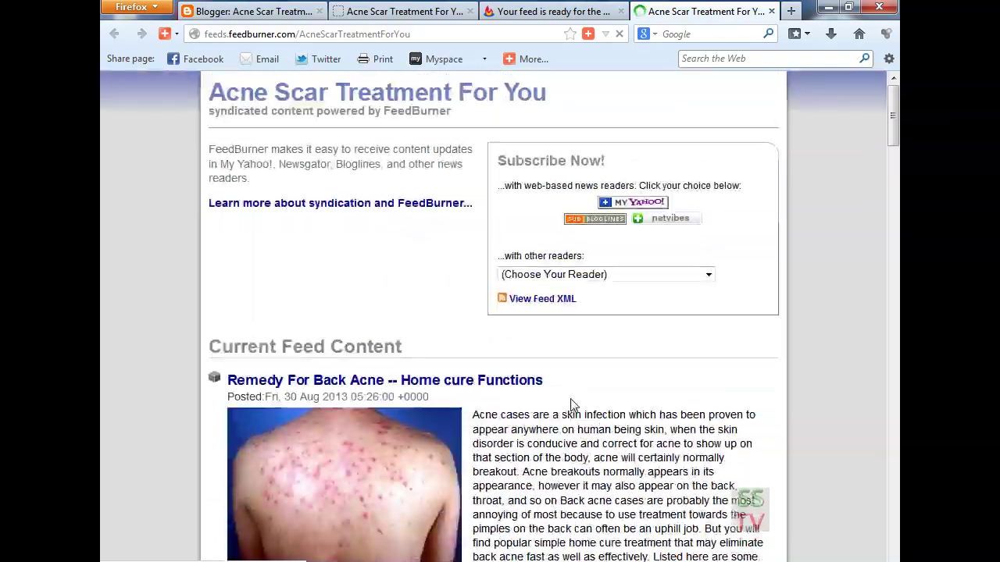
{"action": "left_click", "coordinate": [567, 11]}
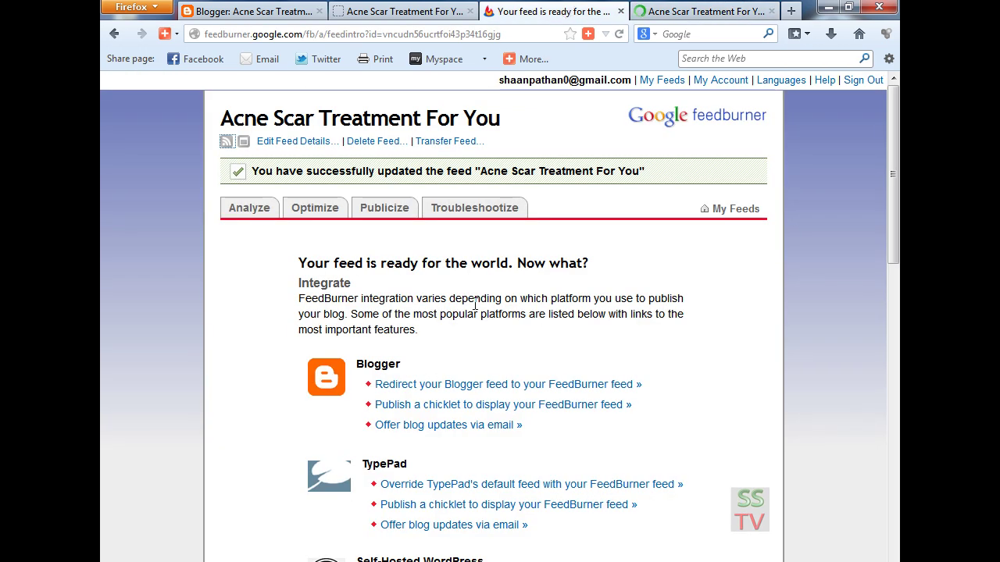
Activate SmartFeed under Optimize, then go to the Feed Stats Dashboard
{"action": "left_click", "coordinate": [315, 208]}
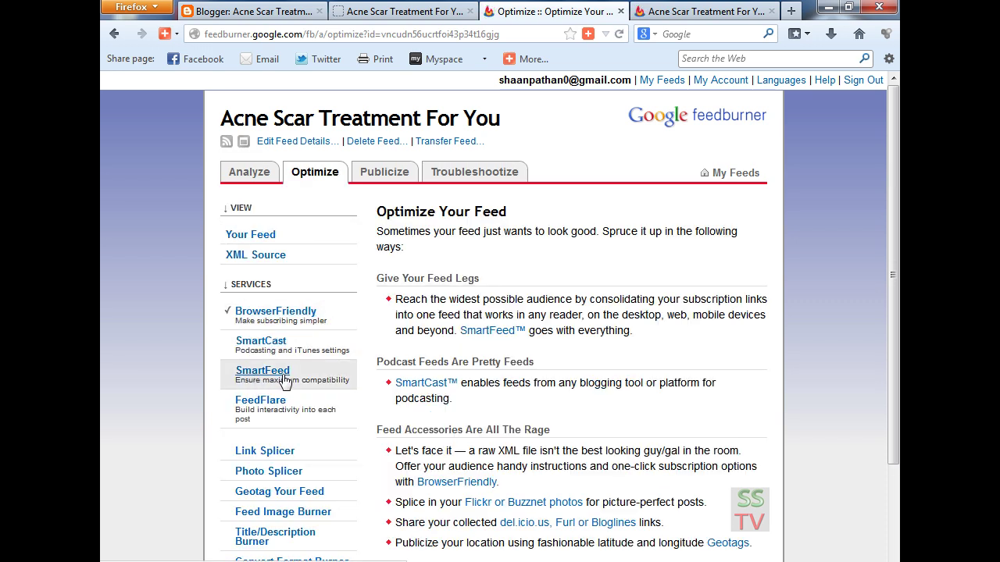
{"action": "left_click", "coordinate": [262, 371]}
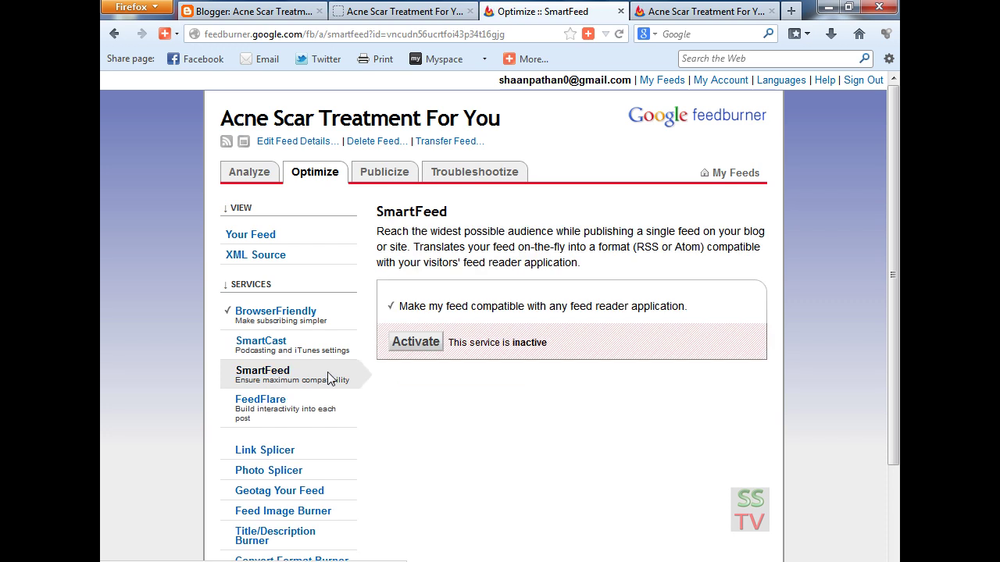
{"action": "left_click", "coordinate": [403, 342]}
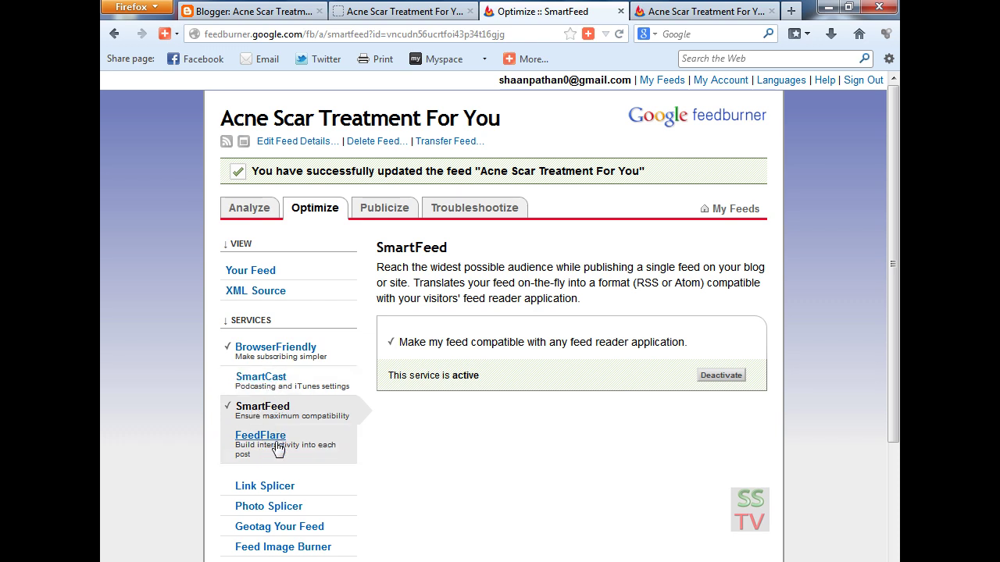
{"action": "scroll", "coordinate": [350, 443], "scroll_direction": "down", "scroll_amount": 2}
{"action": "scroll", "coordinate": [351, 442], "scroll_direction": "up", "scroll_amount": 2}
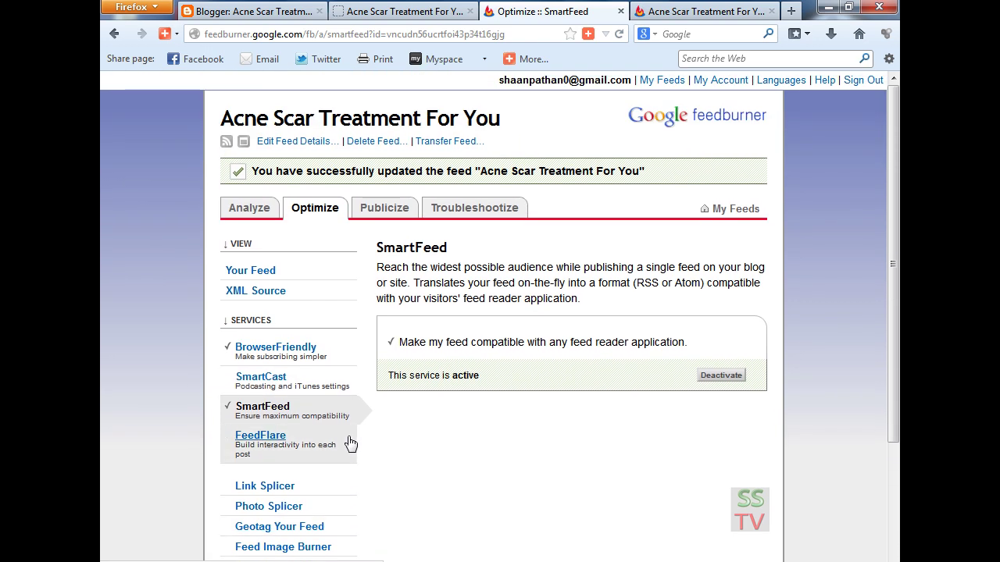
{"action": "left_click", "coordinate": [249, 209]}
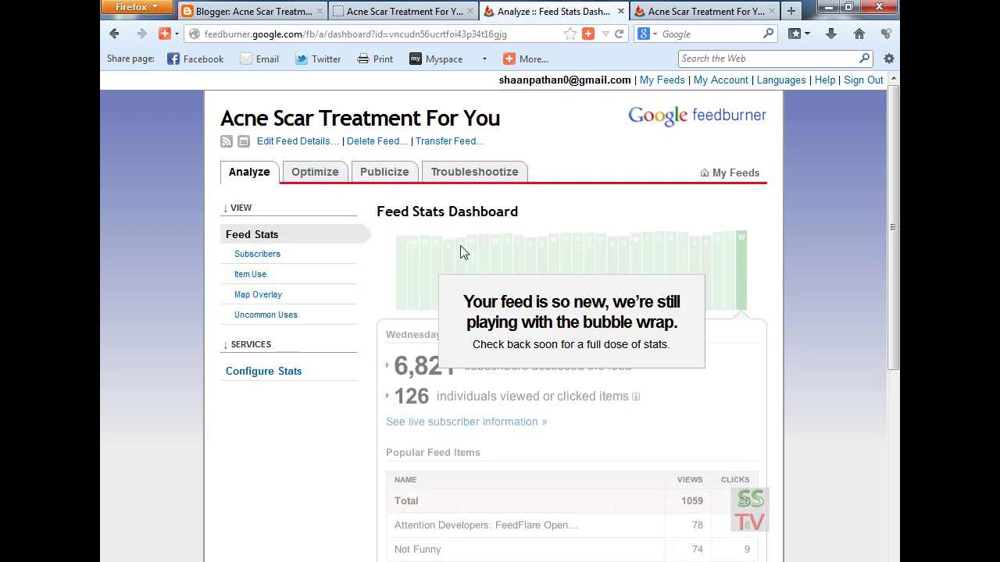
Activate PingShot under Publicize, then go to the Socialize service page
{"action": "left_click", "coordinate": [394, 175]}
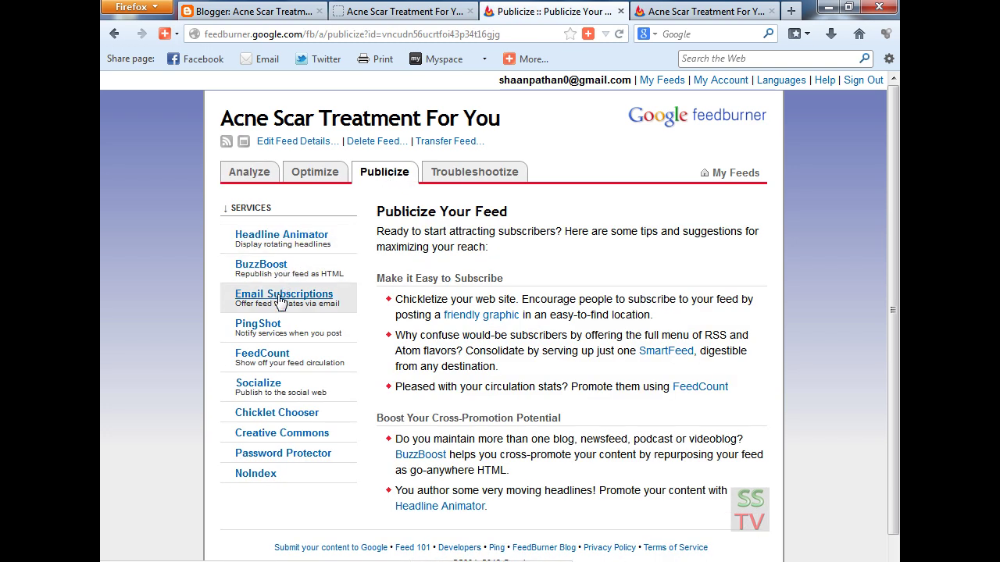
{"action": "left_click", "coordinate": [263, 332]}
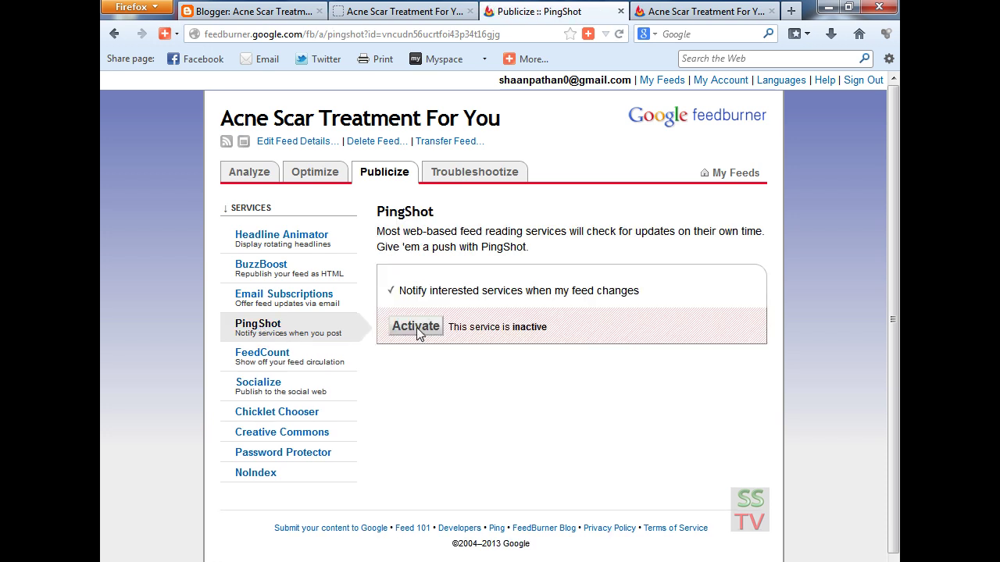
{"action": "left_click", "coordinate": [417, 327]}
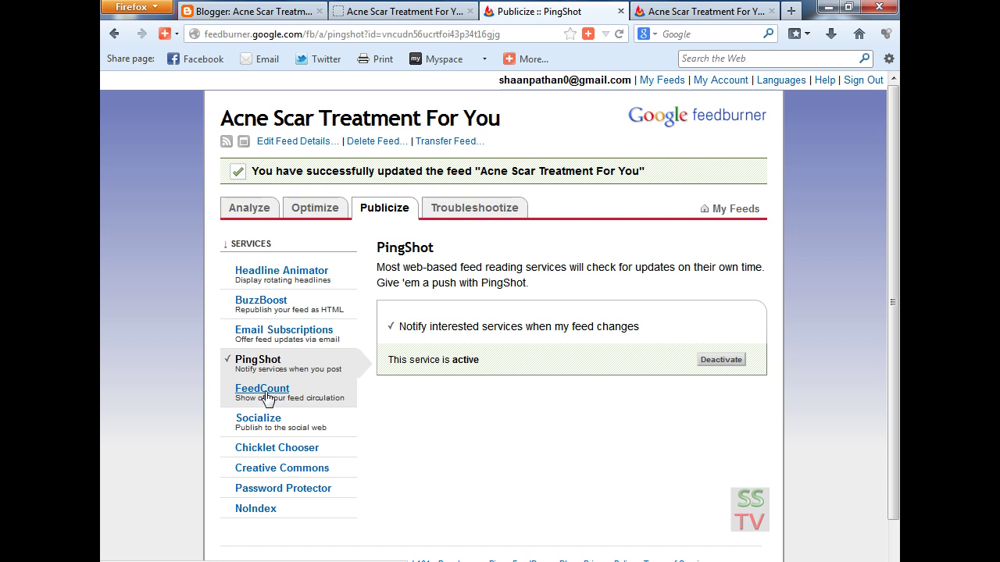
{"action": "left_click", "coordinate": [262, 420]}
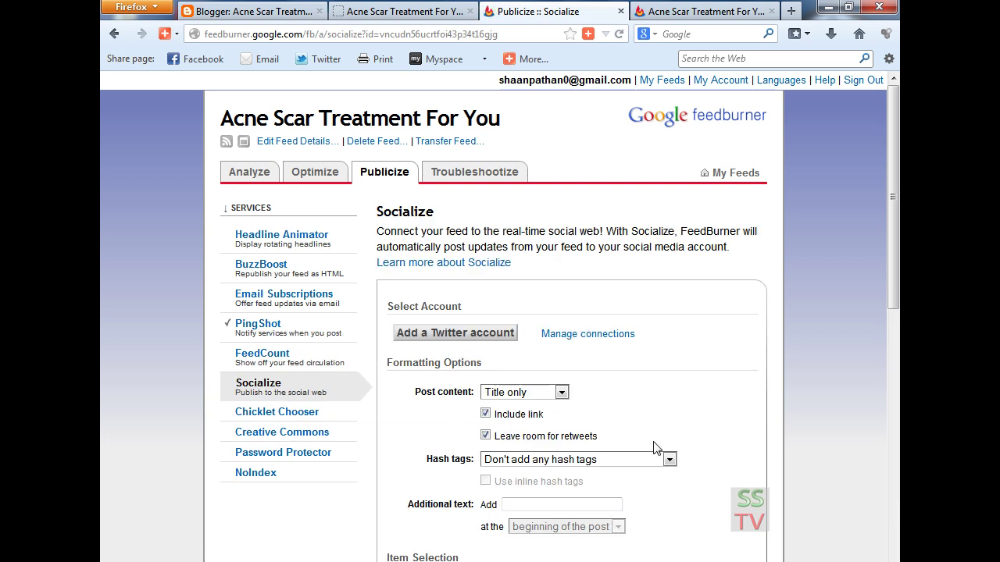
Try activating Socialize, then activate the Email Subscriptions service
{"action": "scroll", "coordinate": [655, 447], "scroll_direction": "down", "scroll_amount": 5}
{"action": "scroll", "coordinate": [461, 509], "scroll_direction": "down", "scroll_amount": 2}
{"action": "left_click", "coordinate": [422, 469]}
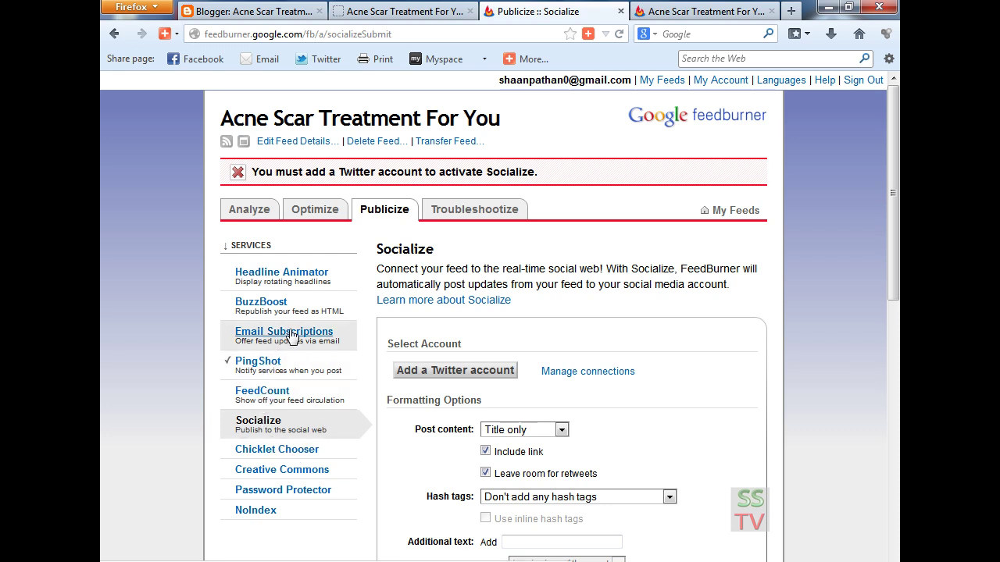
{"action": "left_click", "coordinate": [267, 336]}
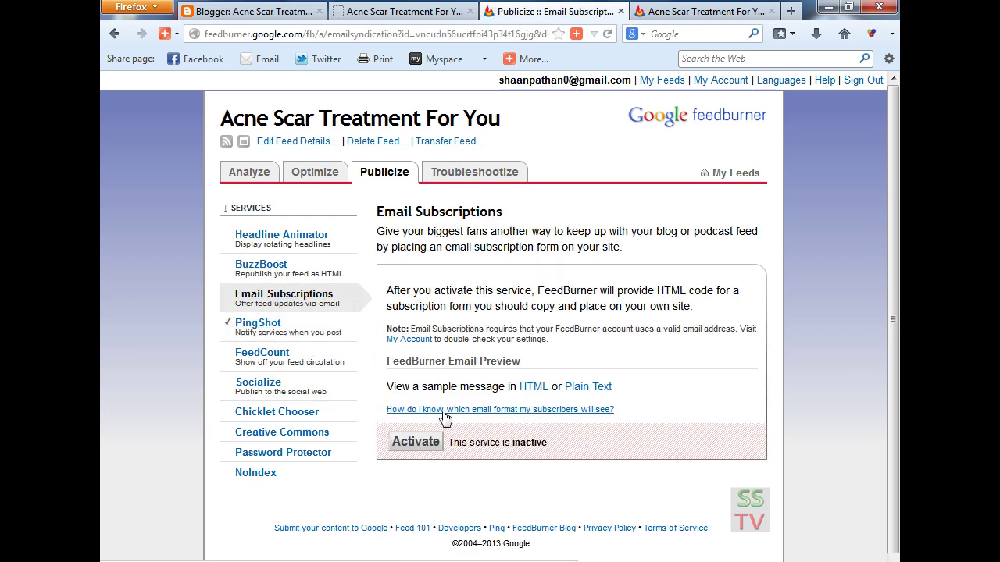
{"action": "left_click", "coordinate": [413, 443]}
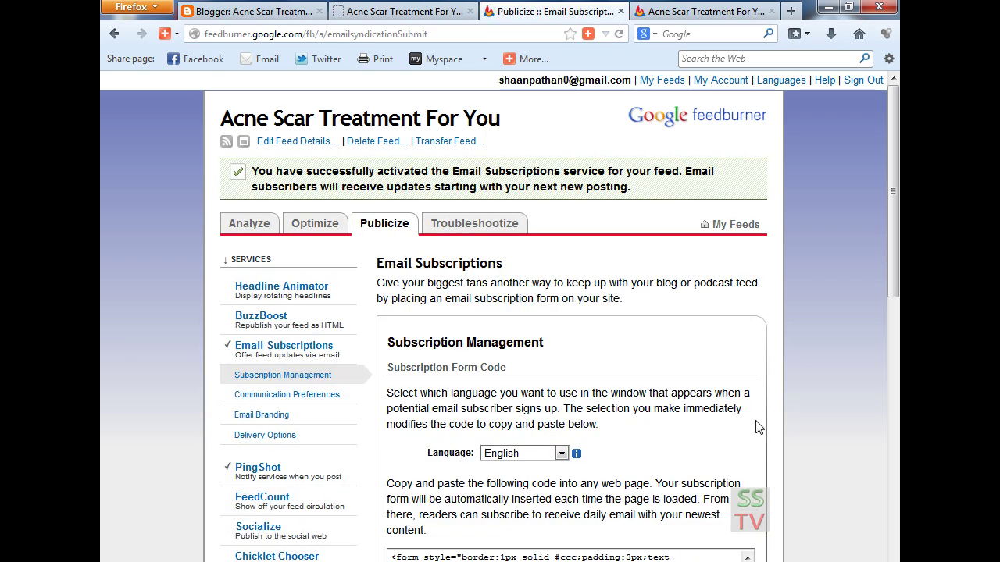
Send the email subscription form to Blogger as a widget
{"action": "scroll", "coordinate": [755, 427], "scroll_direction": "down", "scroll_amount": 5}
{"action": "left_click", "coordinate": [591, 324]}
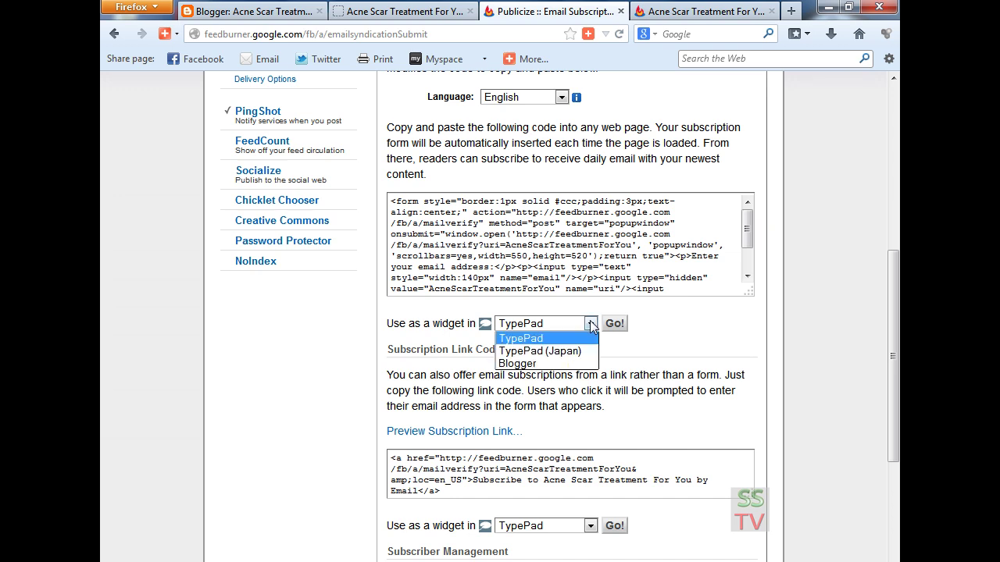
{"action": "left_click", "coordinate": [560, 361]}
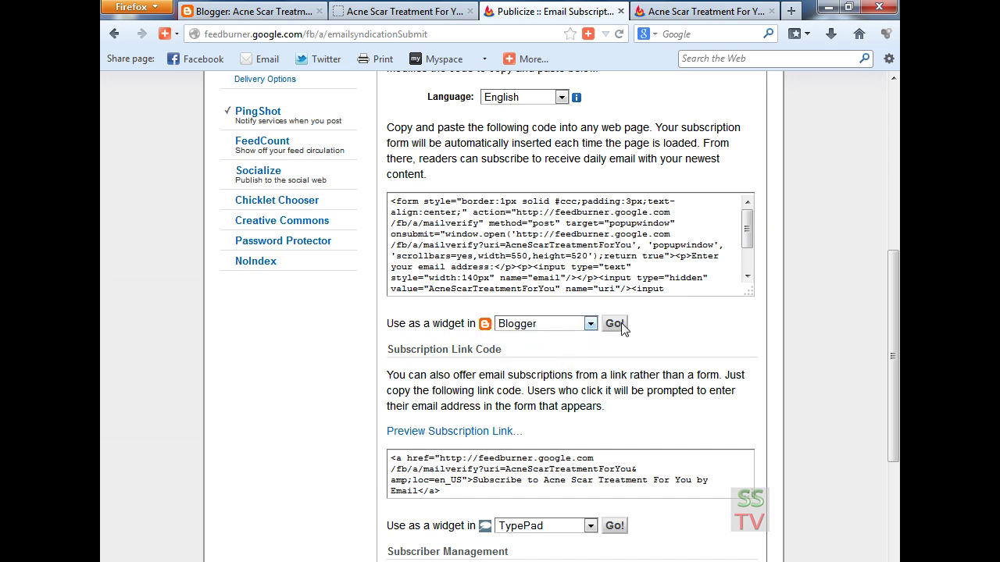
{"action": "left_click", "coordinate": [615, 325]}
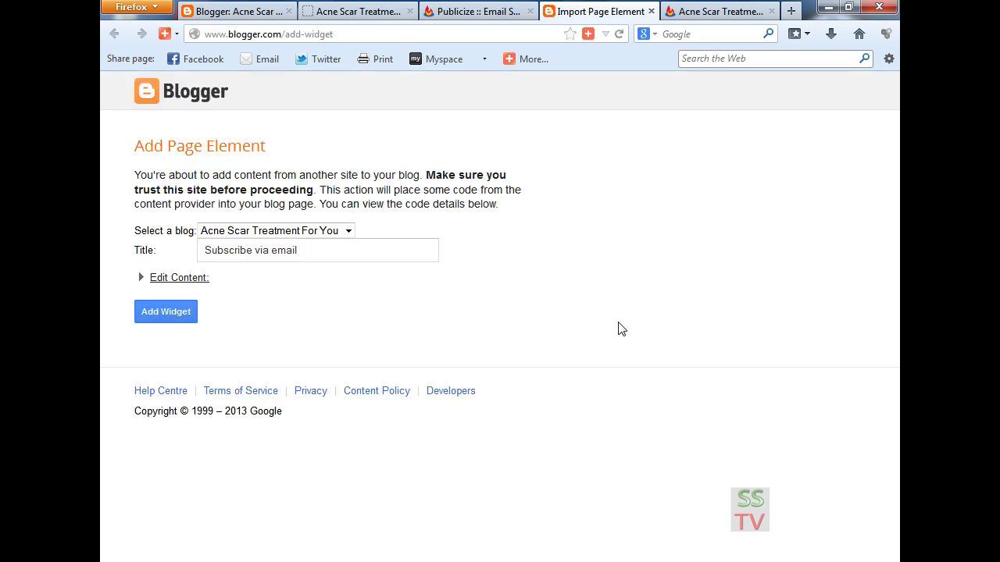
Add the Subscribe via email widget to the blog and check it on the live blog
{"action": "left_click", "coordinate": [184, 313]}
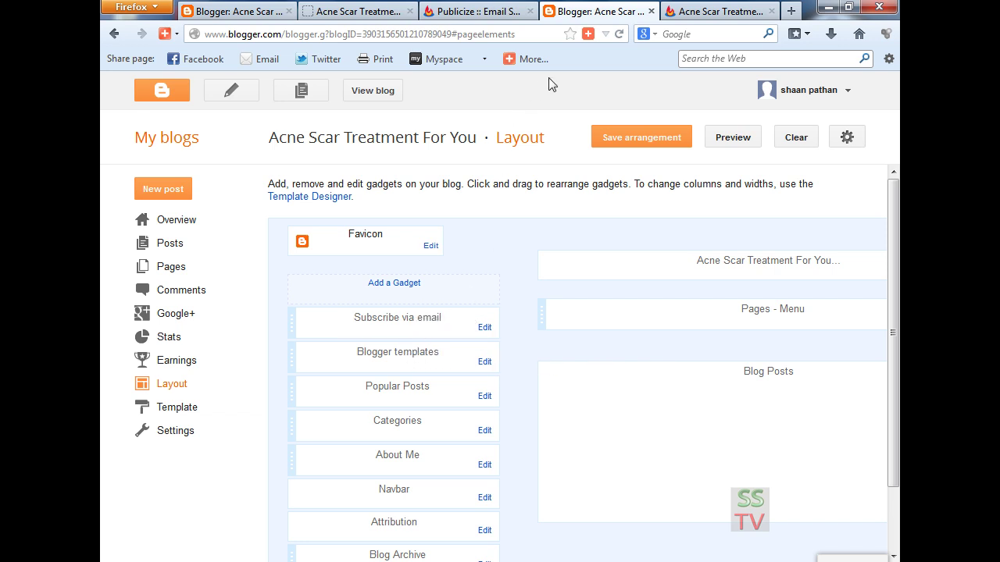
{"action": "left_click", "coordinate": [372, 91]}
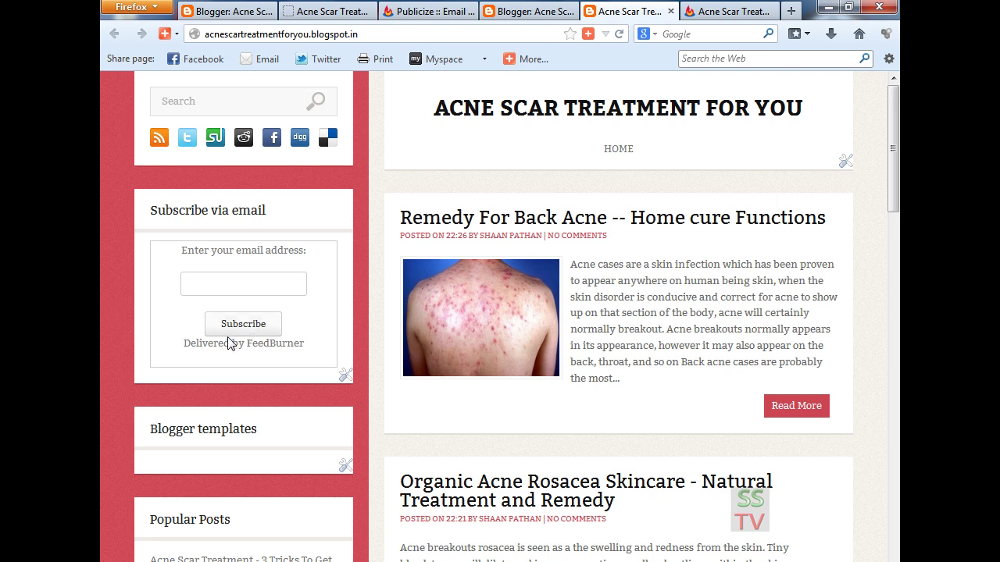
{"action": "left_click", "coordinate": [522, 11]}
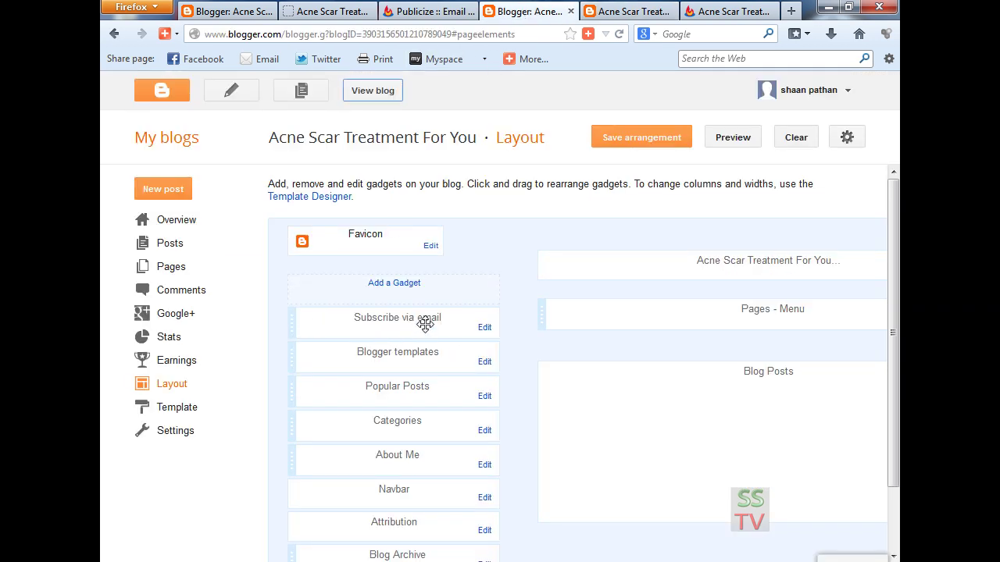
Activate FeedCount for the feed and send its chicklet to Blogger as a widget
{"action": "left_click", "coordinate": [430, 11]}
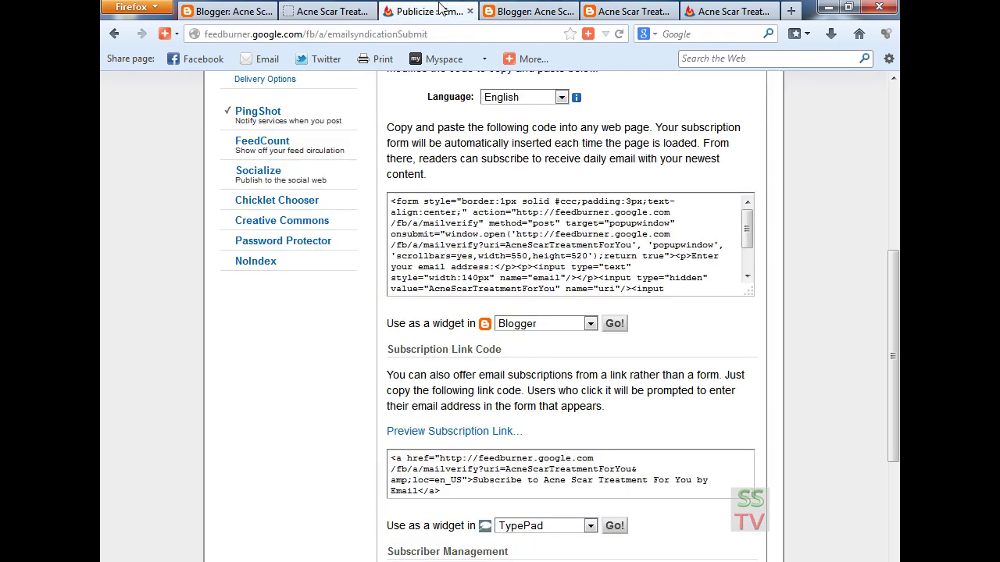
{"action": "scroll", "coordinate": [328, 398], "scroll_direction": "up", "scroll_amount": 4}
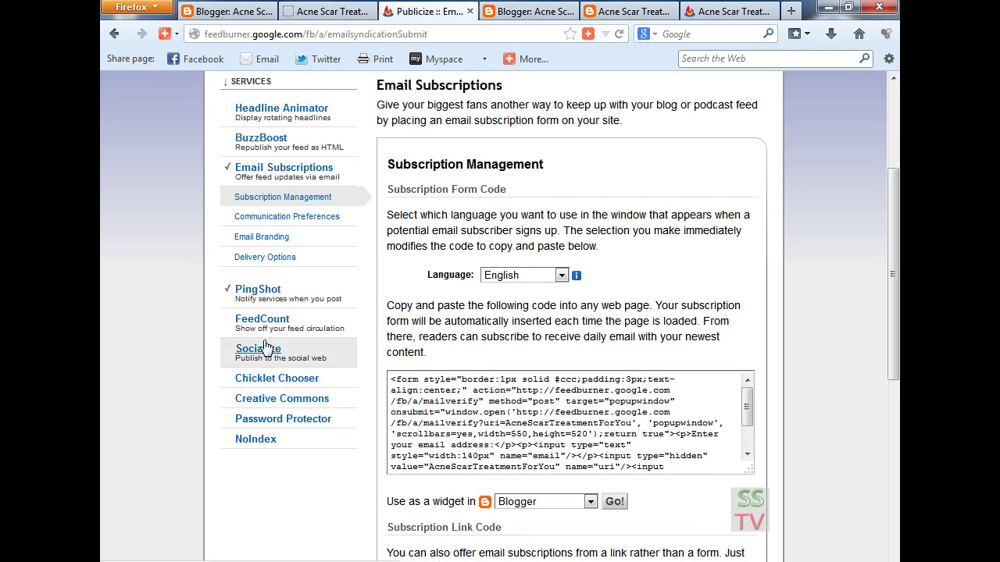
{"action": "left_click", "coordinate": [260, 322]}
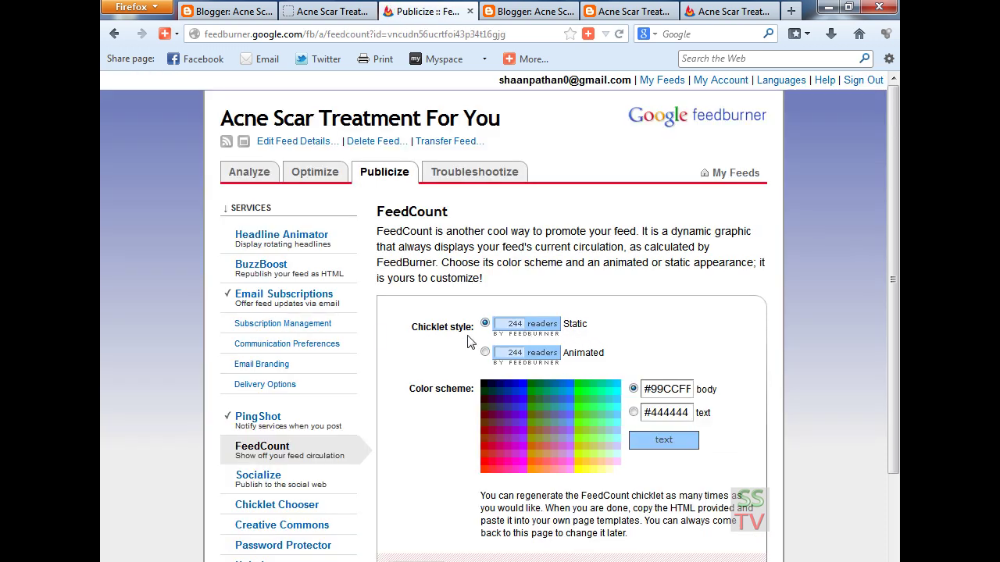
{"action": "scroll", "coordinate": [441, 365], "scroll_direction": "down", "scroll_amount": 3}
{"action": "left_click", "coordinate": [424, 469]}
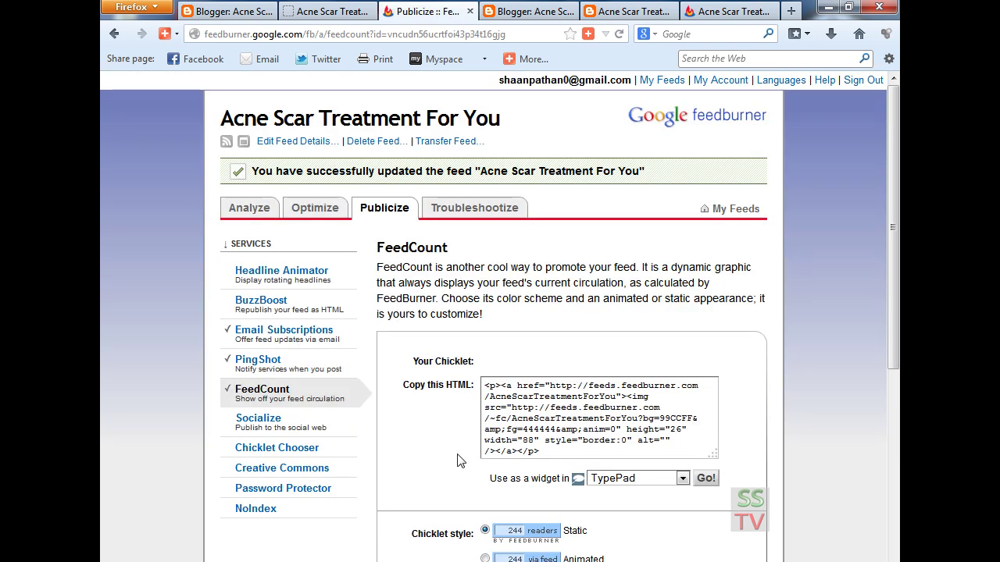
{"action": "left_click", "coordinate": [683, 479]}
{"action": "left_click", "coordinate": [649, 519]}
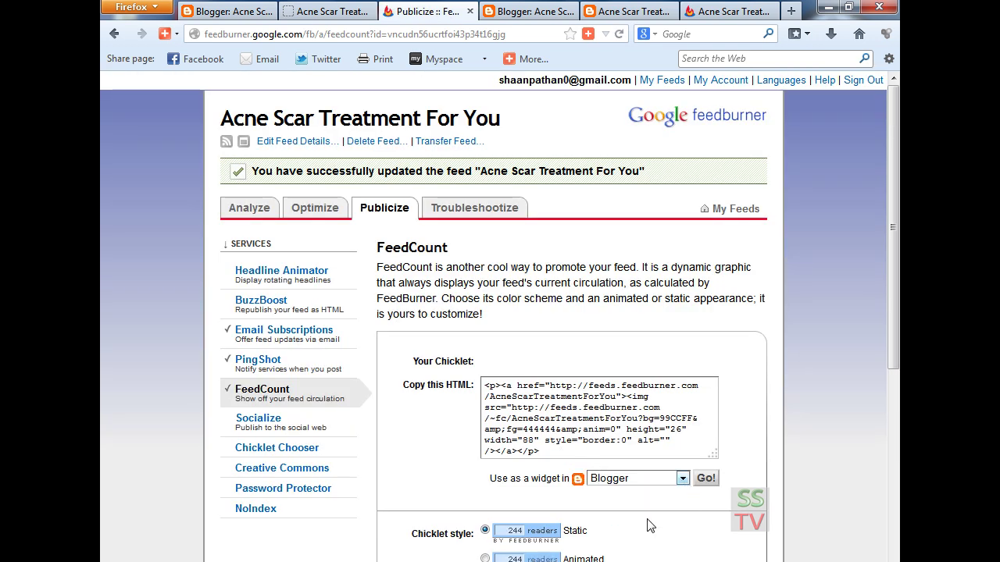
{"action": "left_click", "coordinate": [706, 479]}
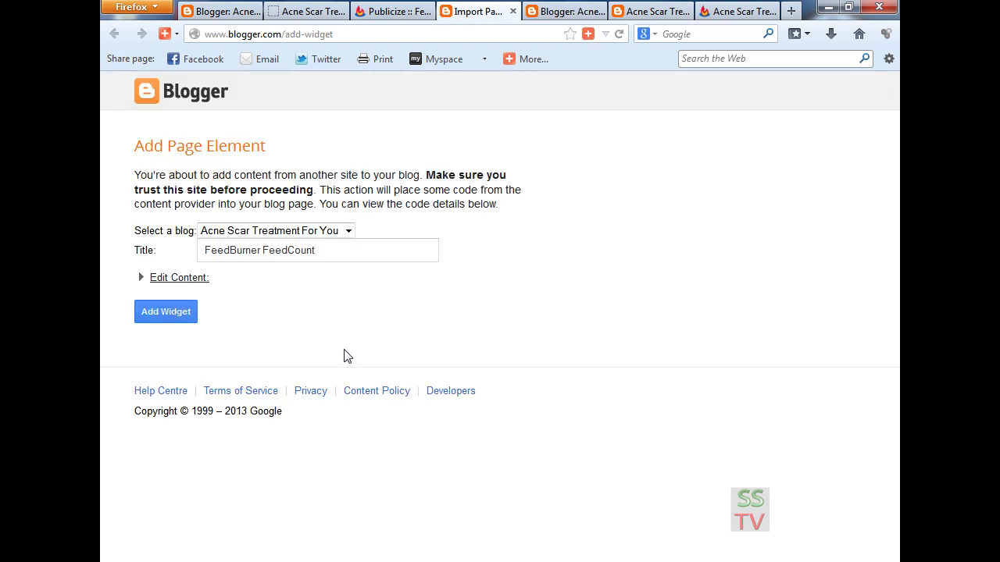
Add the FeedCount gadget below Blogger templates, save the arrangement, and view the blog
{"action": "left_click", "coordinate": [185, 313]}
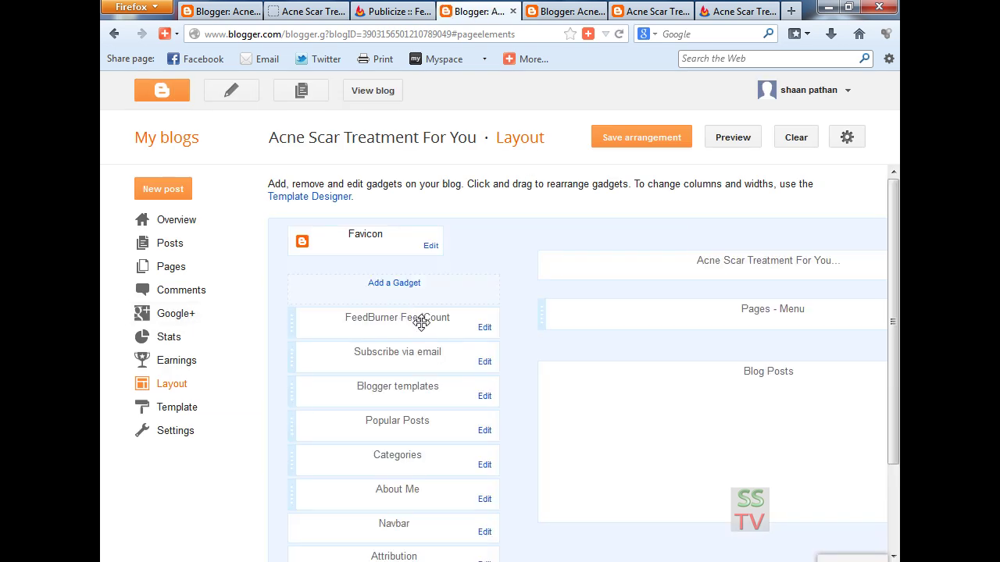
{"action": "left_click_drag", "start_coordinate": [422, 322], "coordinate": [420, 391]}
{"action": "left_click", "coordinate": [626, 138]}
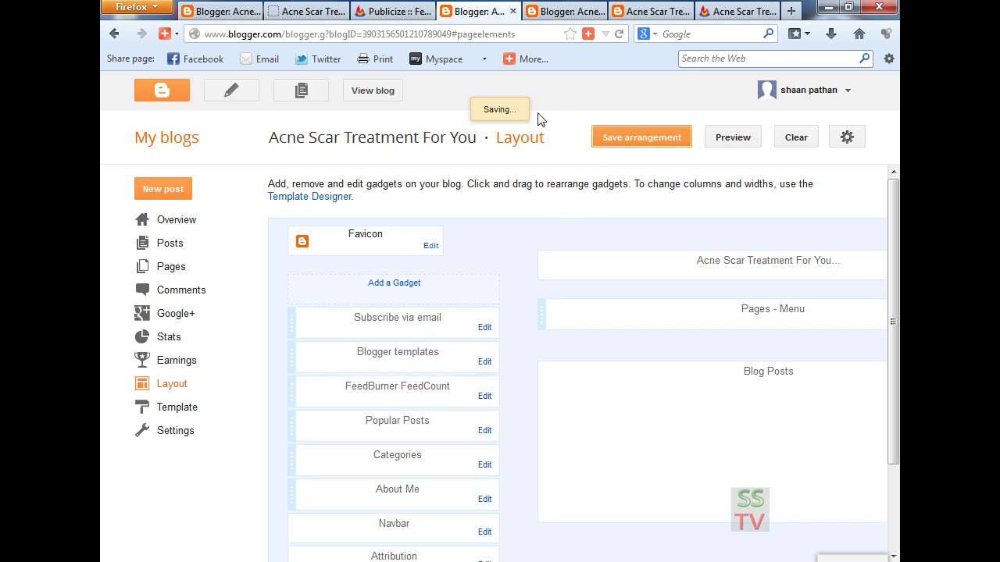
{"action": "left_click", "coordinate": [564, 109]}
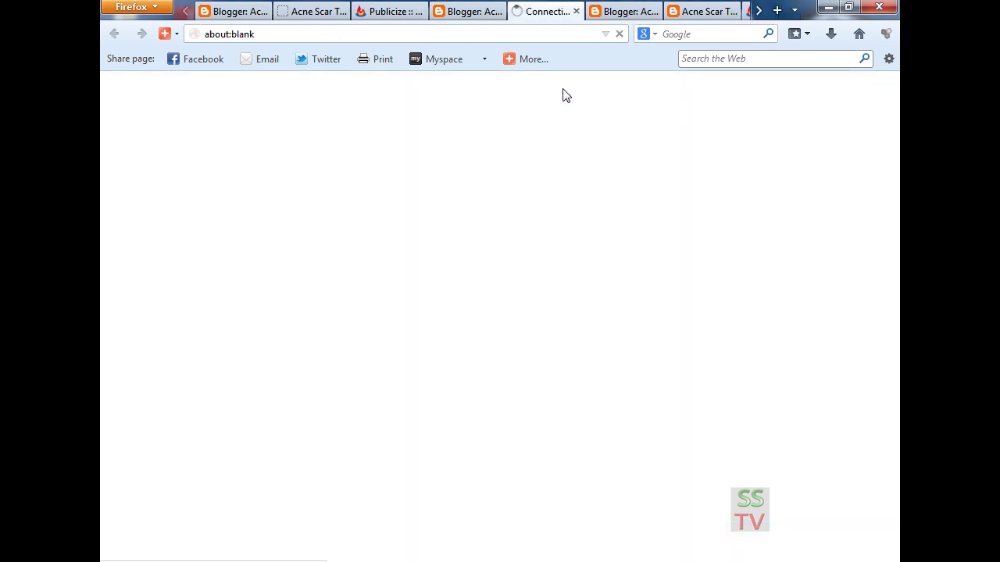
Close the duplicate Layout and blog tabs, then check the live blog's FeedCount widget showing 0 readers
{"action": "left_click", "coordinate": [640, 14]}
{"action": "left_click", "coordinate": [657, 11]}
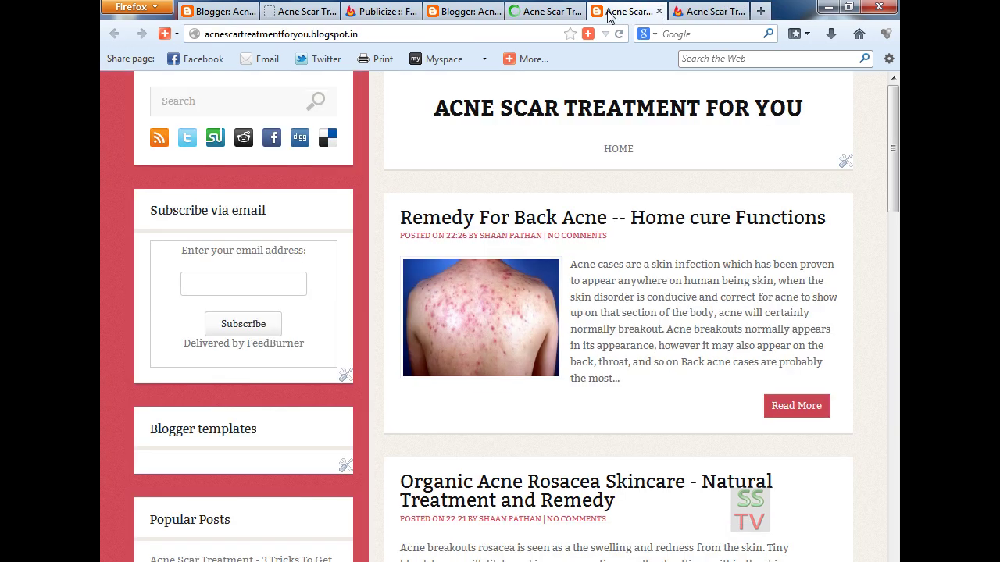
{"action": "left_click", "coordinate": [657, 12]}
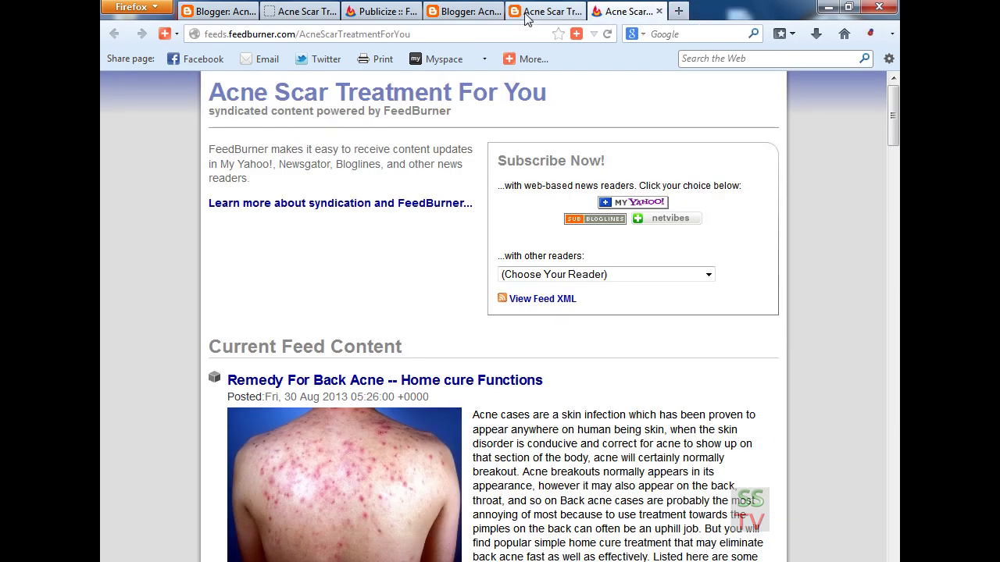
{"action": "left_click", "coordinate": [539, 12]}
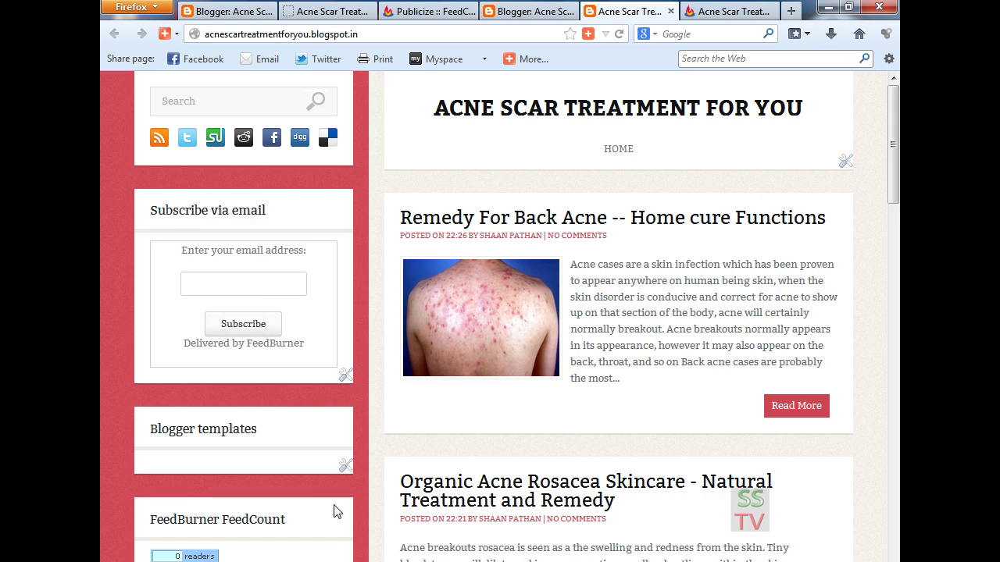
{"action": "scroll", "coordinate": [436, 423], "scroll_direction": "down", "scroll_amount": 2}
{"action": "scroll", "coordinate": [436, 423], "scroll_direction": "down", "scroll_amount": 6}
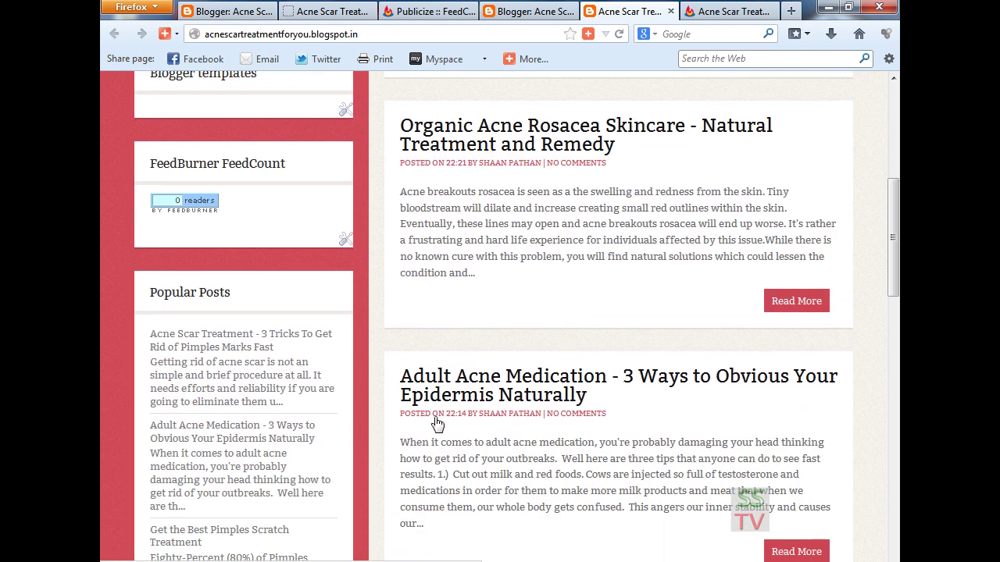
{"action": "scroll", "coordinate": [435, 417], "scroll_direction": "down", "scroll_amount": 6}
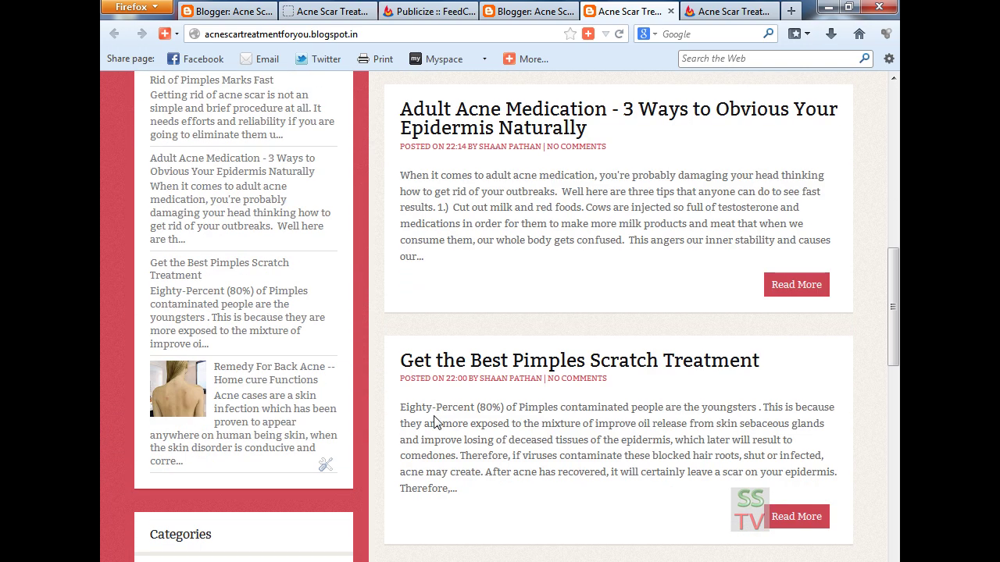
{"action": "scroll", "coordinate": [435, 422], "scroll_direction": "up", "scroll_amount": 6}
Bring up the public feed page at feeds.feedburner.com/AcneScarTreatmentForYou
{"action": "left_click", "coordinate": [539, 12]}
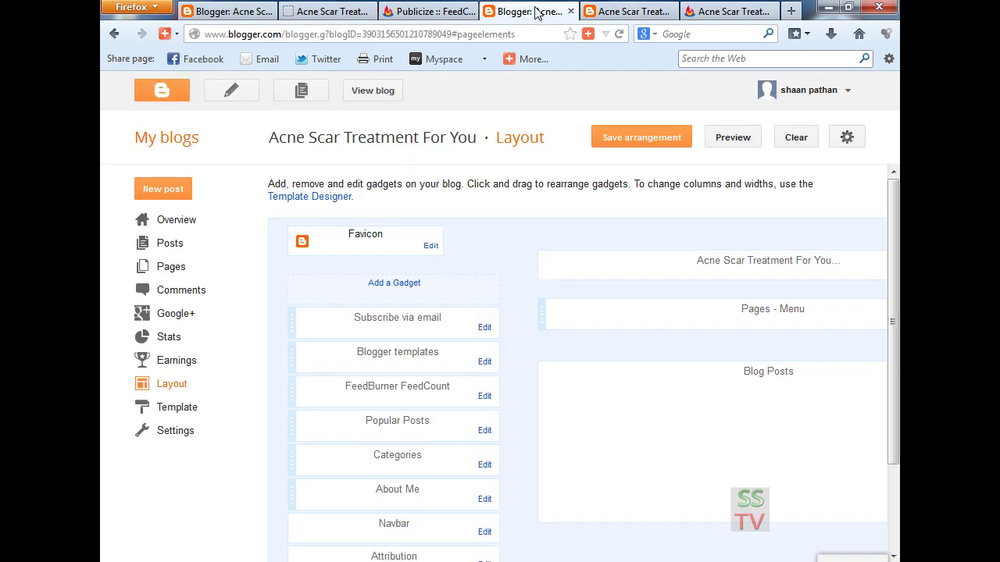
{"action": "left_click", "coordinate": [609, 11]}
{"action": "left_click", "coordinate": [426, 13]}
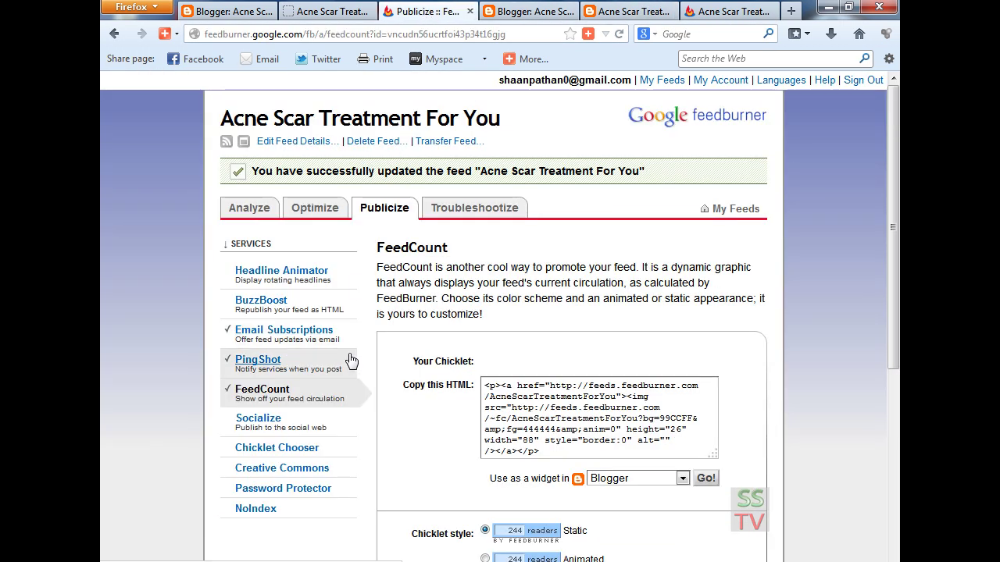
{"action": "left_click", "coordinate": [730, 11]}
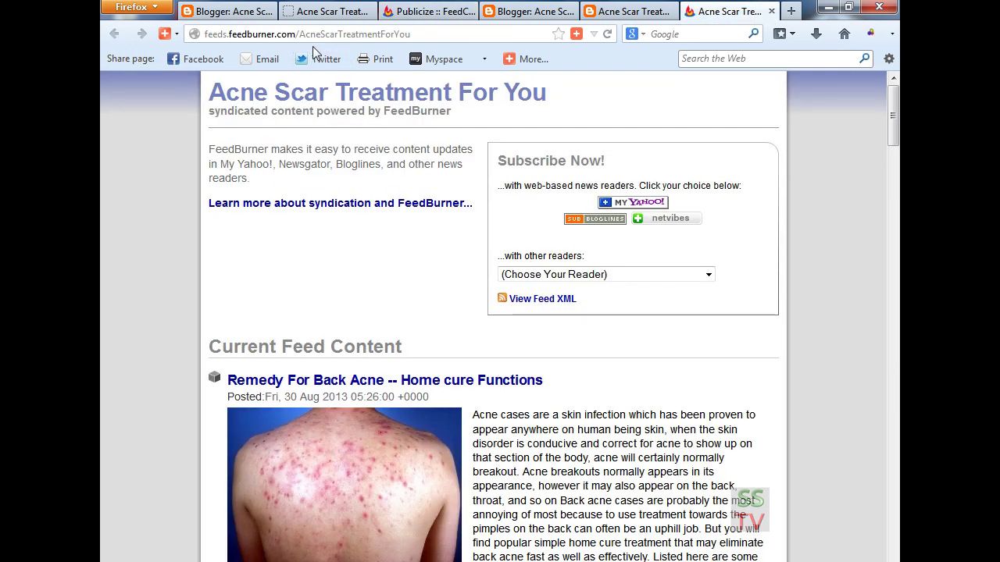
Copy the FeedBurner feed's address from the address bar, then return to the Blogger Layout page
{"action": "left_click", "coordinate": [335, 35]}
{"action": "right_click", "coordinate": [337, 37]}
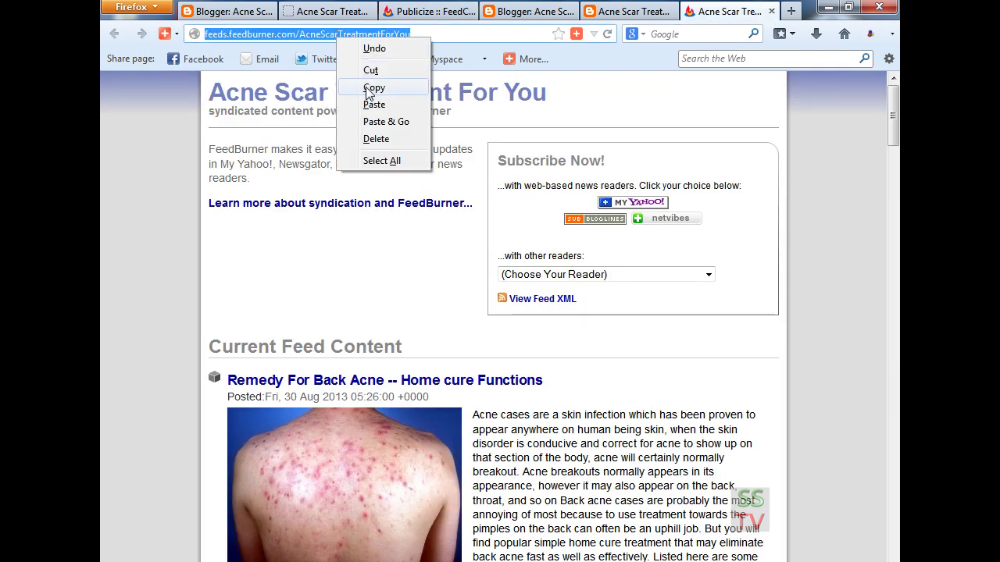
{"action": "left_click", "coordinate": [370, 88]}
{"action": "left_click", "coordinate": [529, 12]}
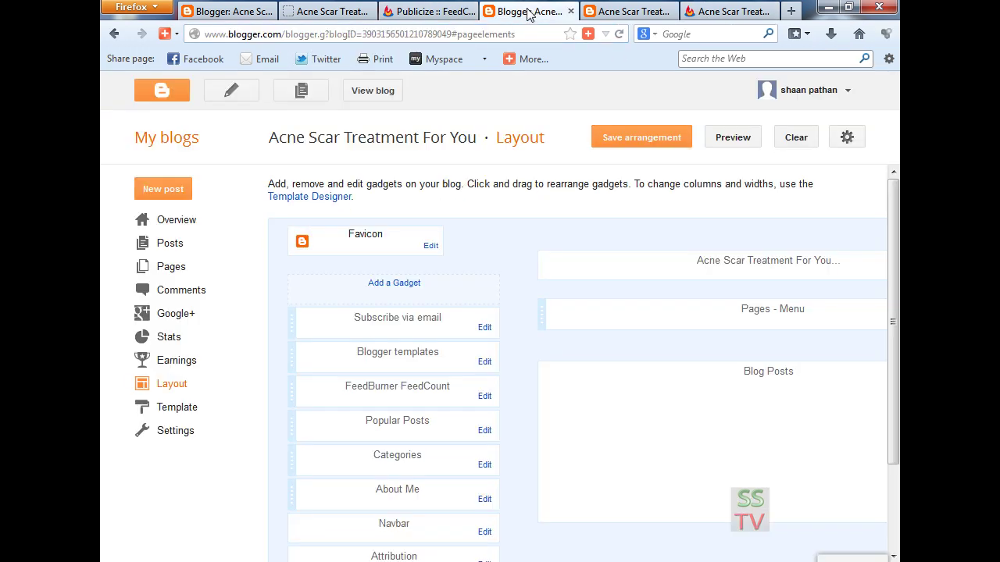
{"action": "left_click", "coordinate": [195, 439]}
{"action": "scroll", "coordinate": [393, 421], "scroll_direction": "down", "scroll_amount": 1}
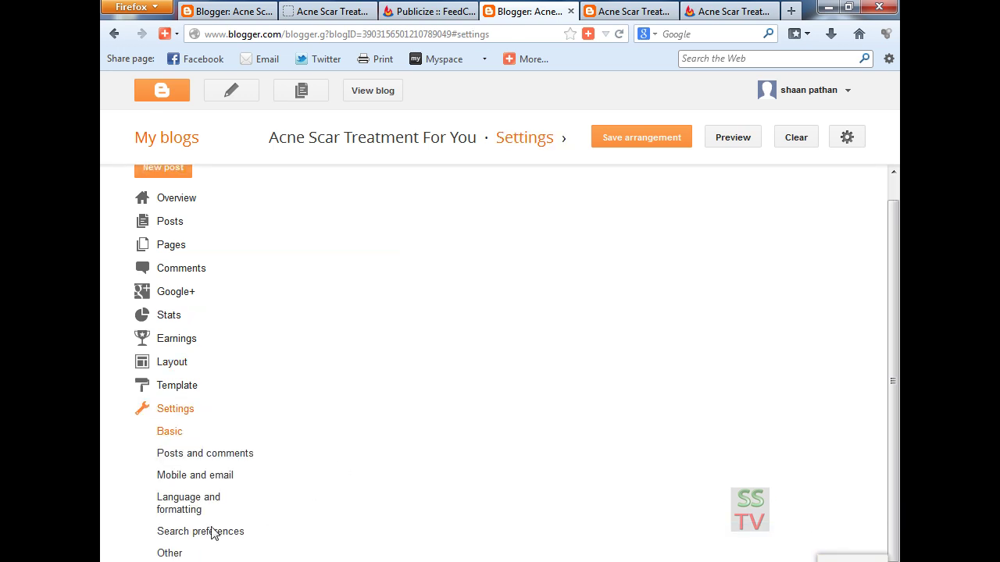
{"action": "left_click", "coordinate": [170, 553]}
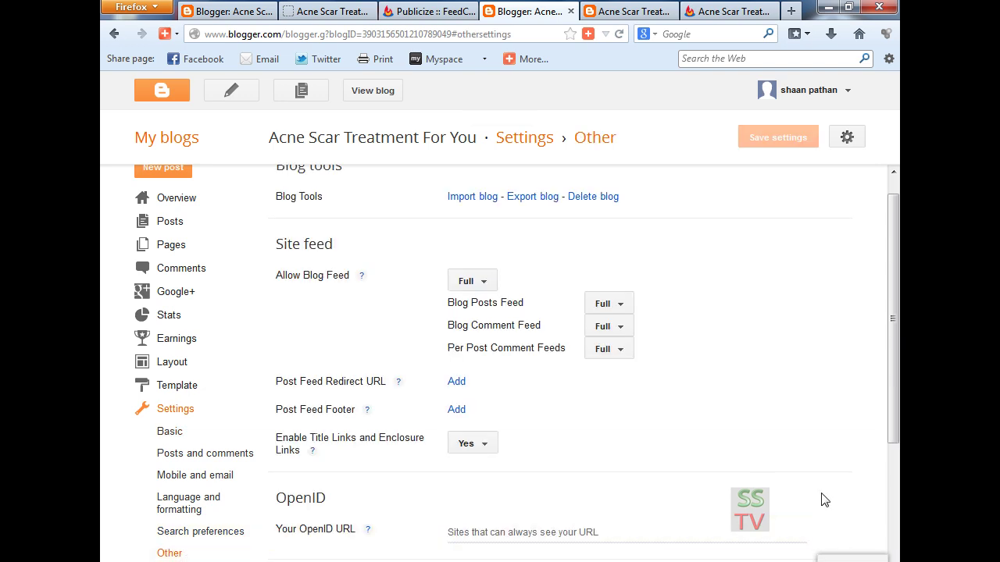
{"action": "scroll", "coordinate": [898, 369], "scroll_direction": "down", "scroll_amount": 2}
{"action": "left_click_drag", "start_coordinate": [898, 369], "coordinate": [897, 309]}
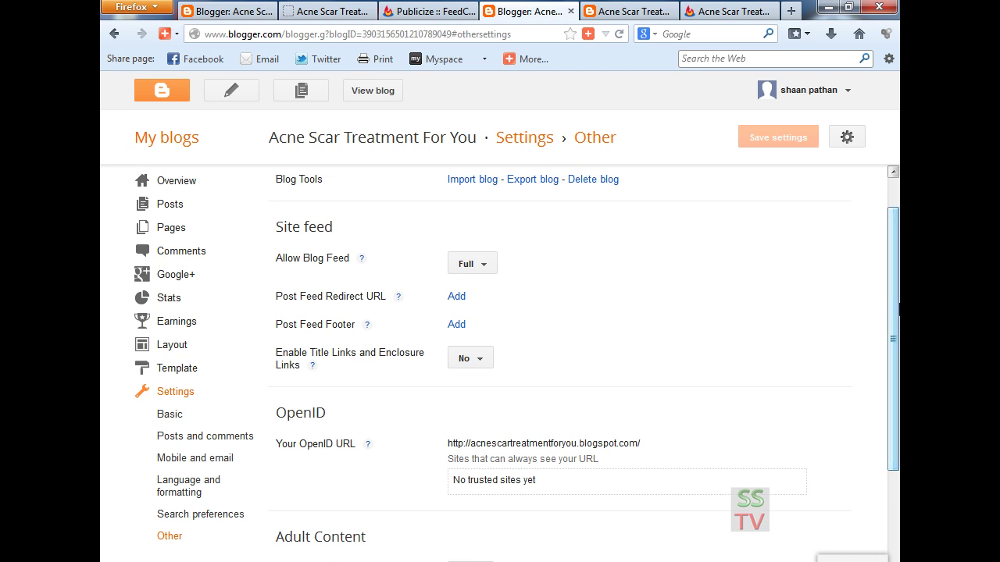
{"action": "left_click", "coordinate": [459, 298]}
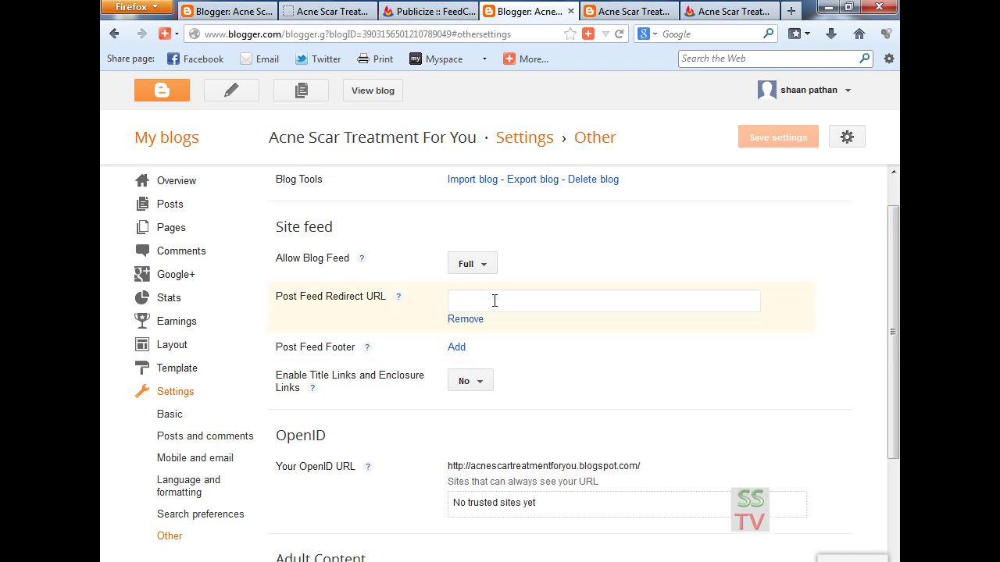
{"action": "right_click", "coordinate": [495, 300]}
{"action": "left_click", "coordinate": [538, 385]}
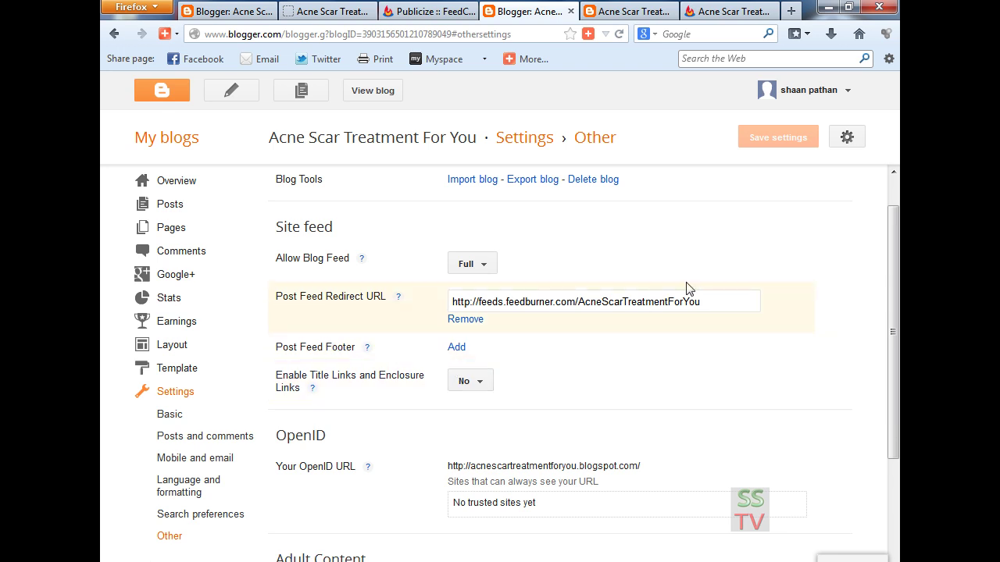
{"action": "left_click", "coordinate": [664, 346]}
{"action": "left_click", "coordinate": [772, 139]}
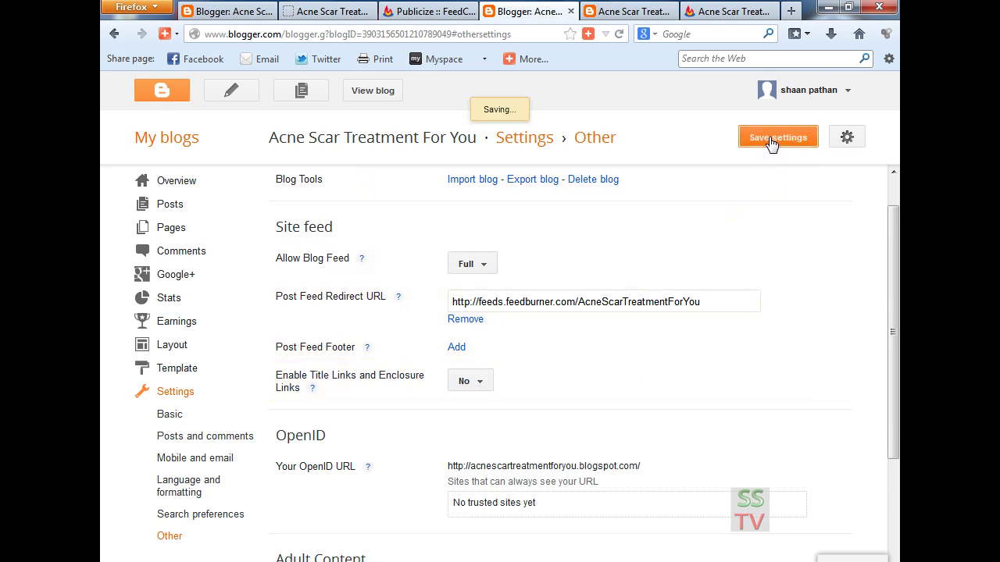